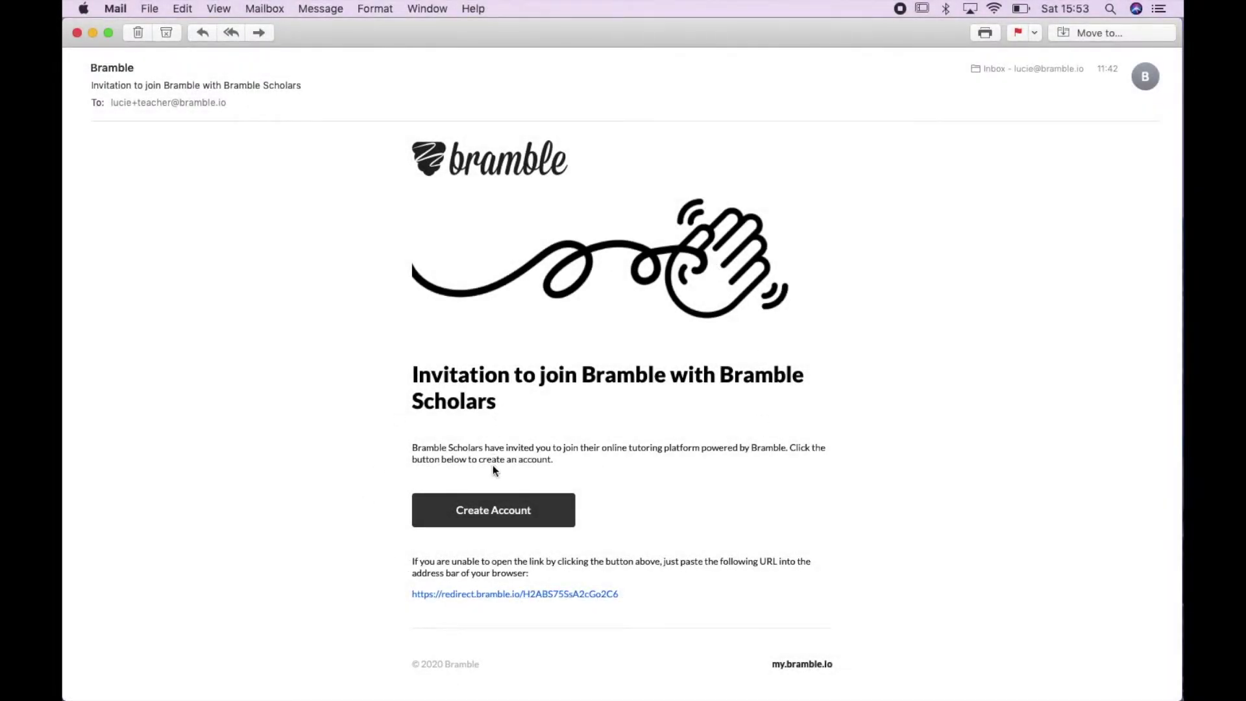
# Follow the Bramble invitation email's Create Account link to the account sign-up page
pyautogui.click(496, 511)
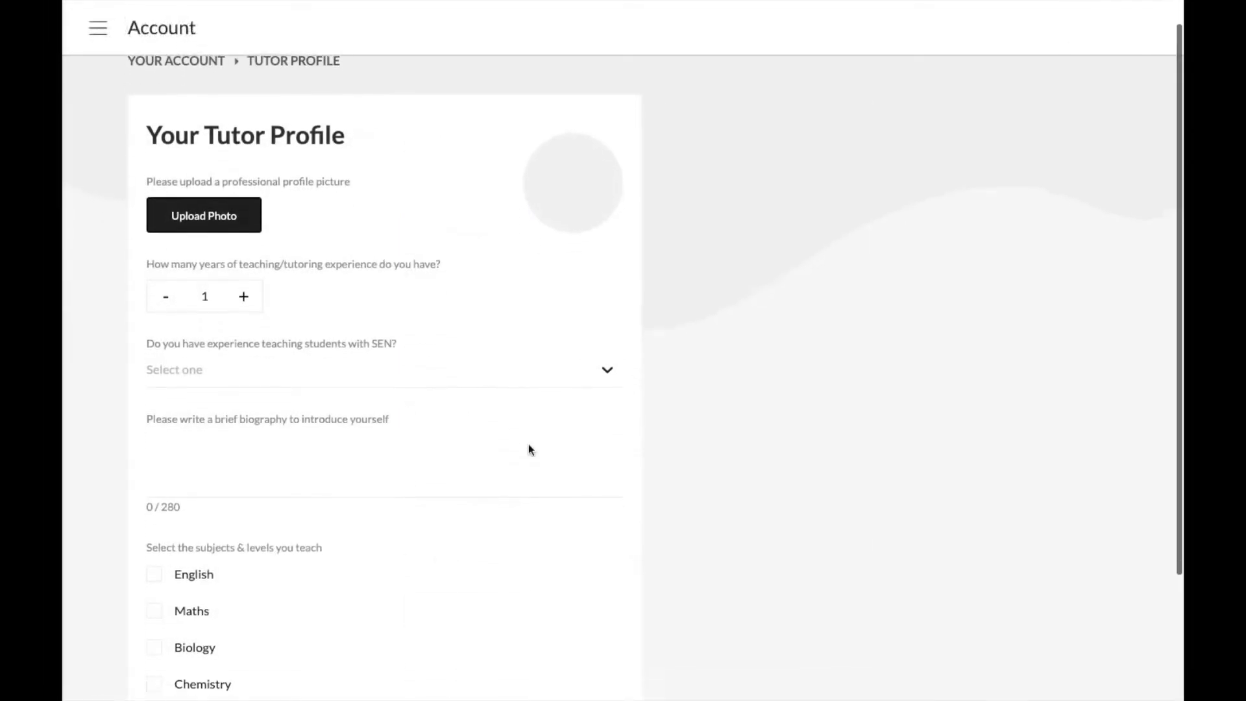
# Add a headshot profile photo, set 5 years' experience, SEN Yes, and write a short tutoring bio
pyautogui.scroll(1, 529, 444)
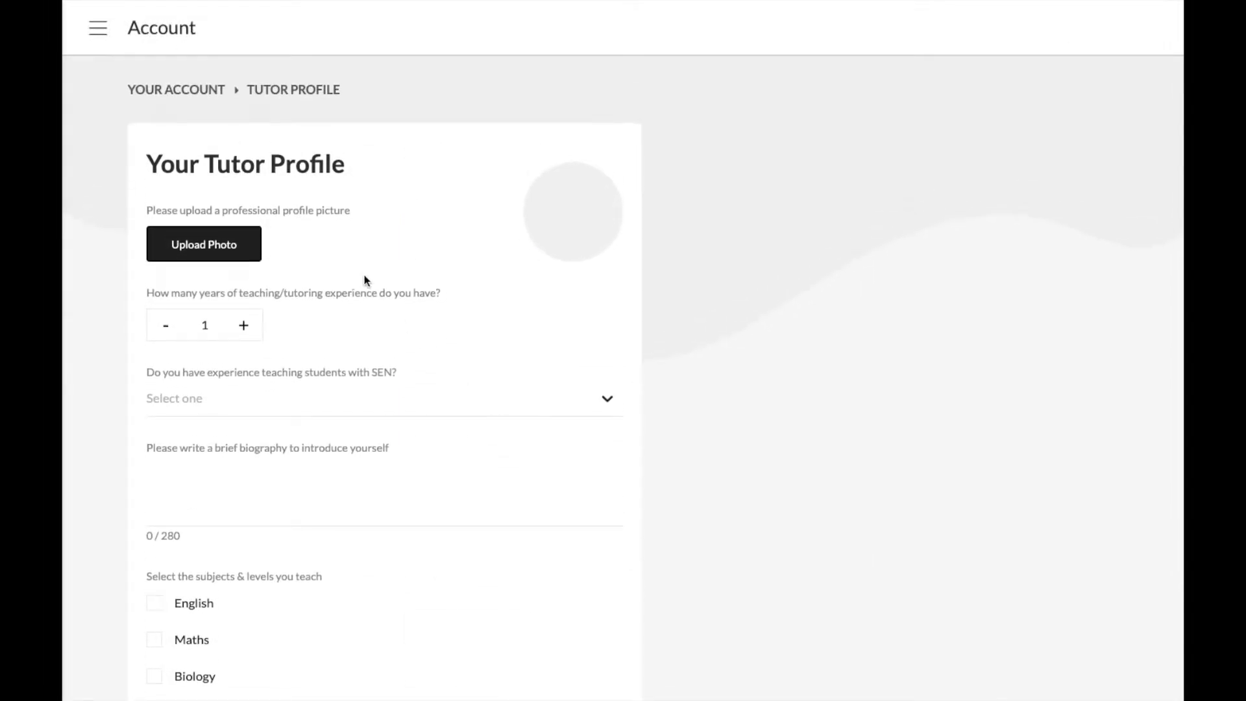
pyautogui.click(208, 244)
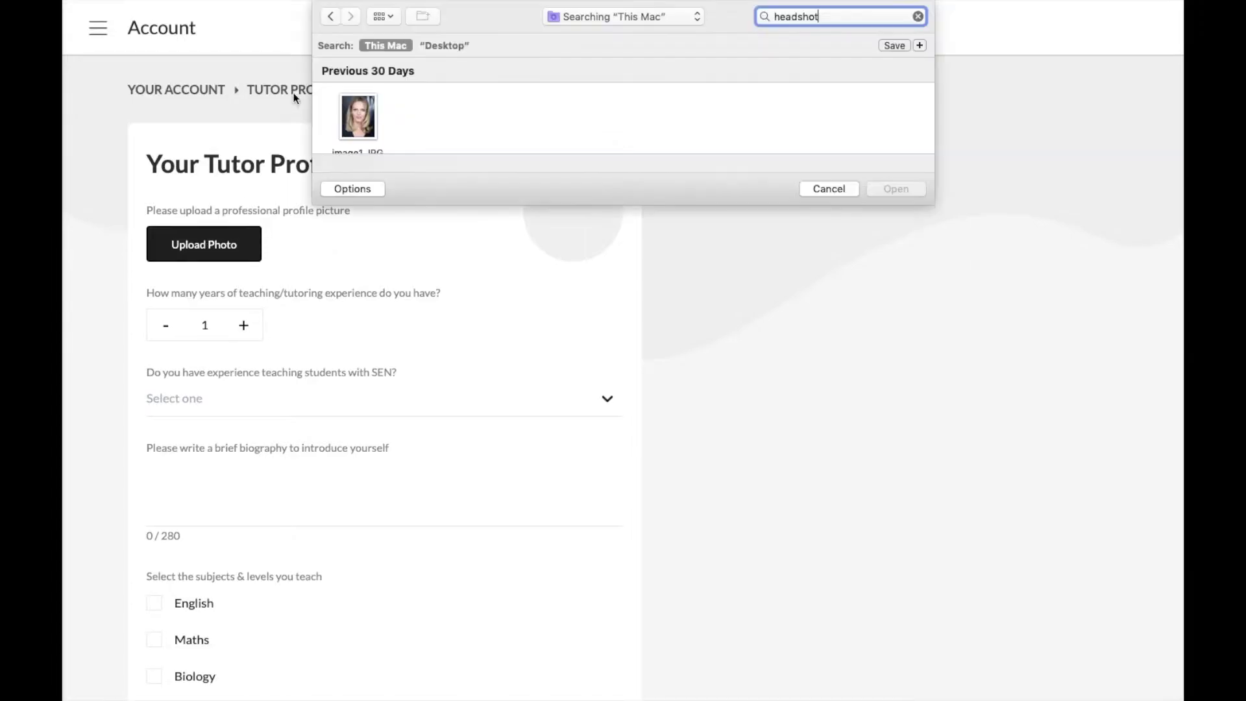
pyautogui.doubleClick(354, 120)
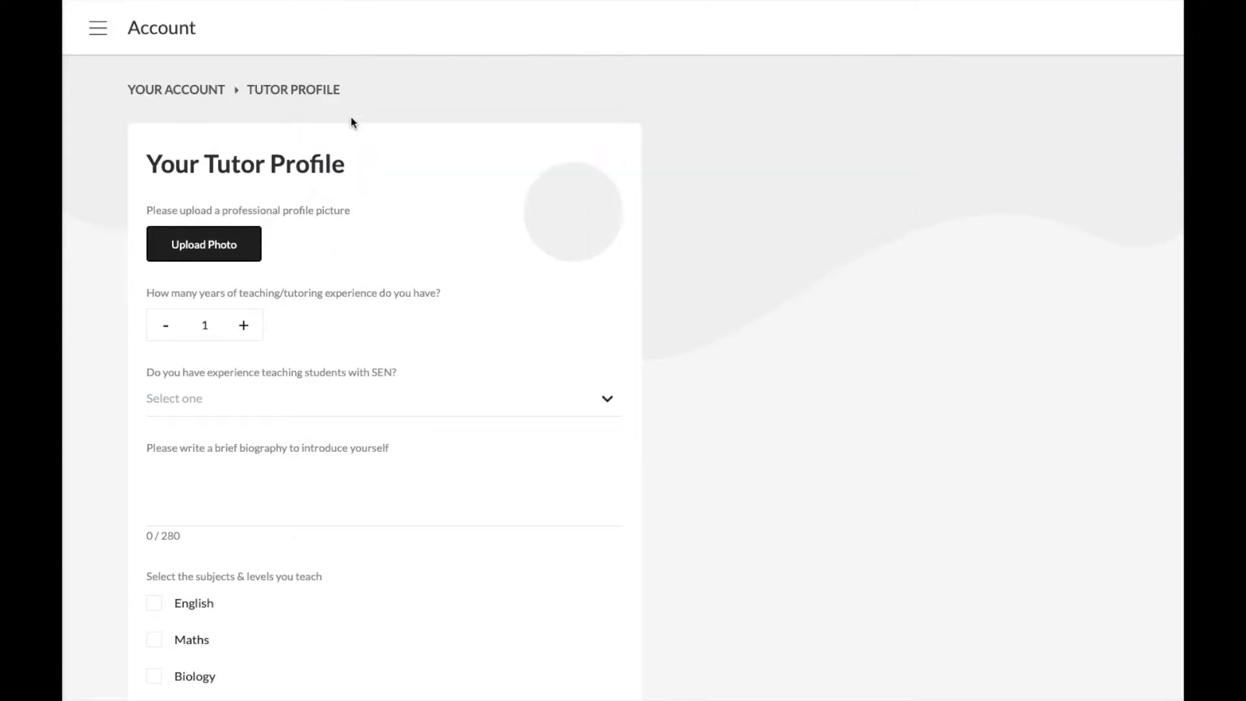
pyautogui.click(244, 325)
pyautogui.click(244, 325)
pyautogui.click(248, 400)
pyautogui.click(227, 440)
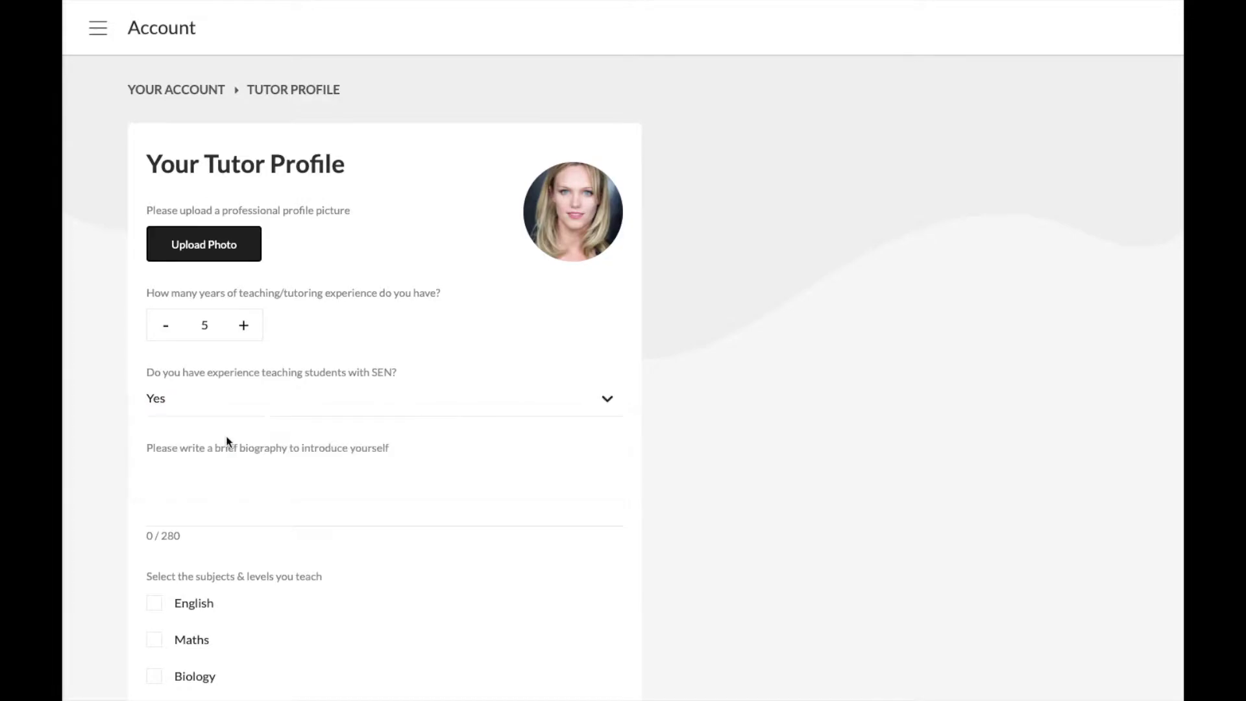
pyautogui.click(220, 452)
pyautogui.write('I have been tutoring ')
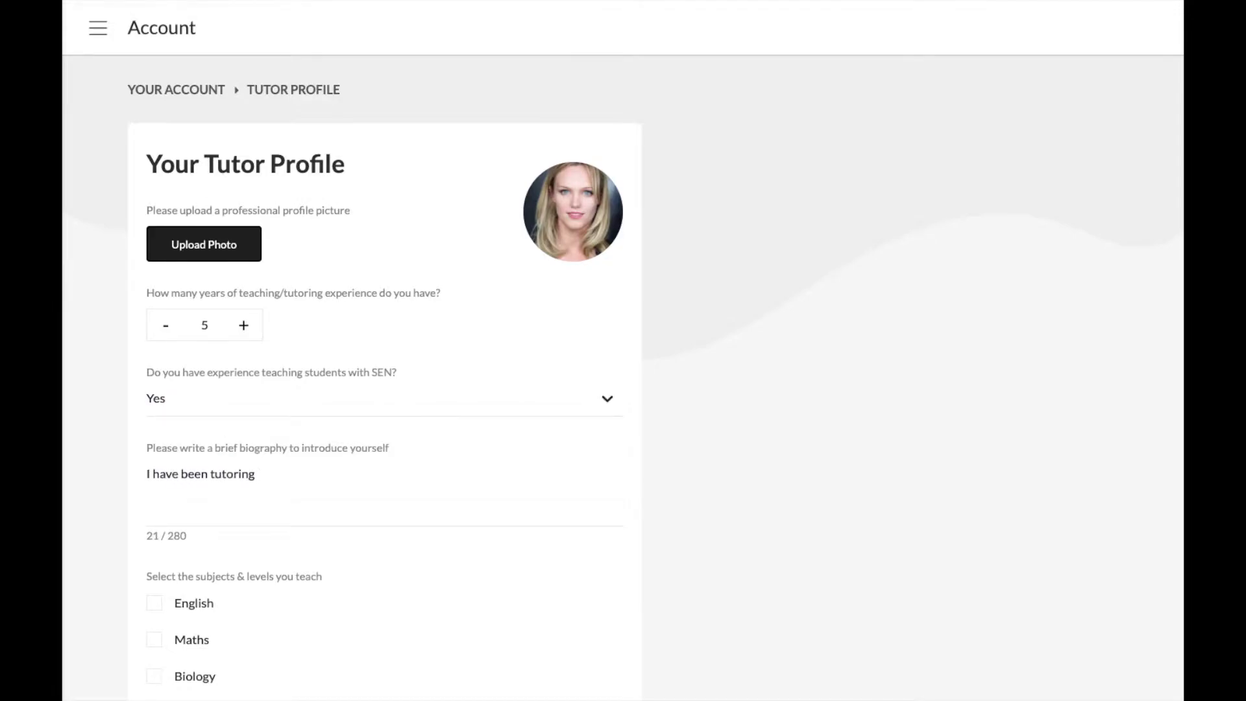
pyautogui.write('full time for 5 years....')
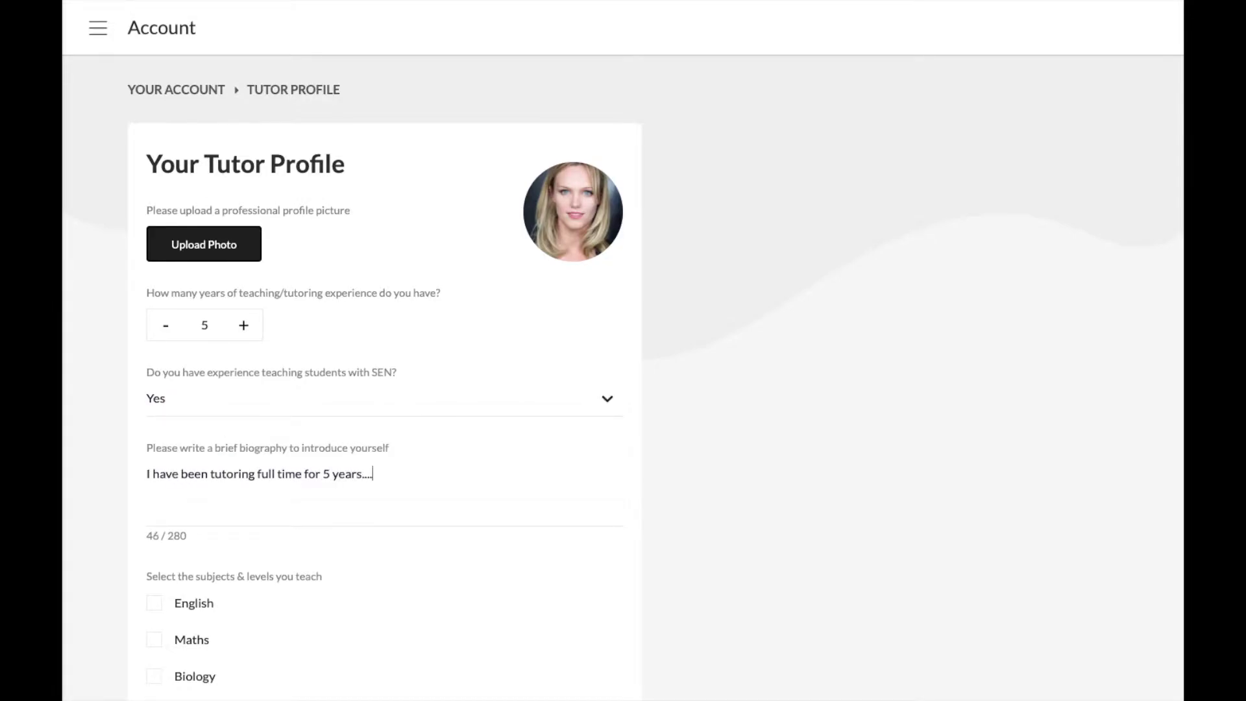
# Add English at KS2 and Maths at KS2 and KS4, then save the profile
pyautogui.scroll(-3, 251, 514)
pyautogui.click(153, 424)
pyautogui.click(154, 460)
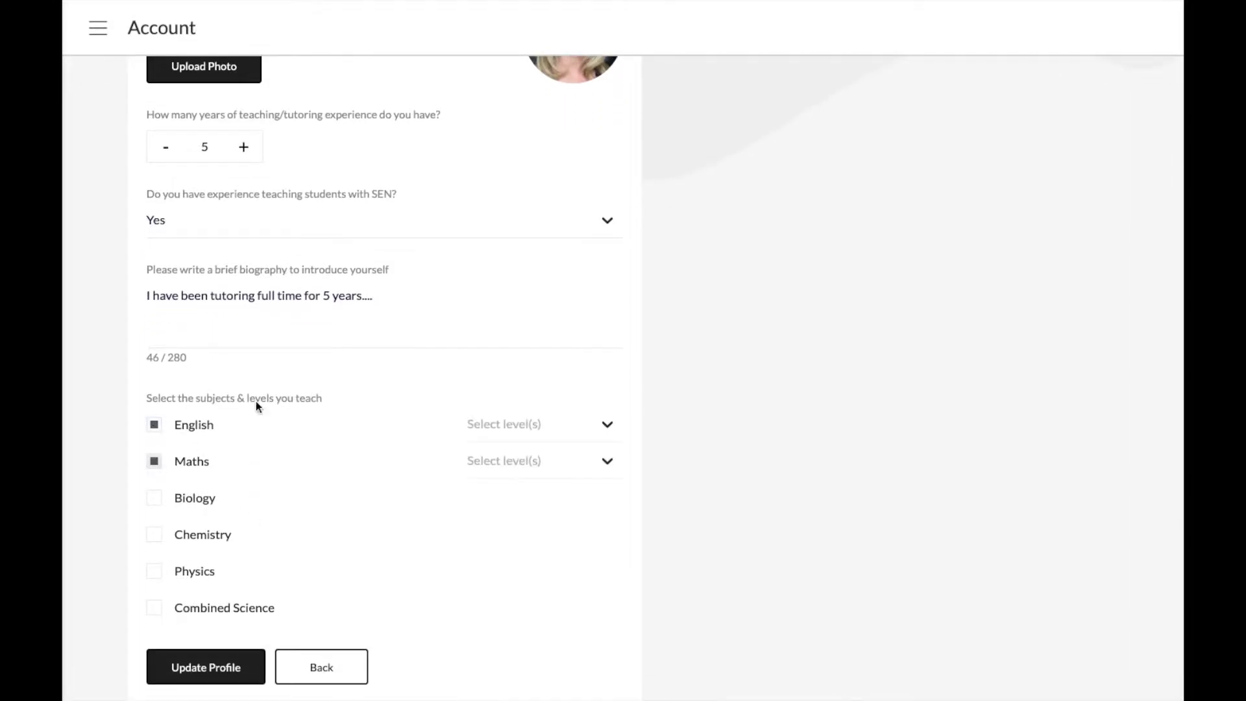
pyautogui.click(607, 423)
pyautogui.click(574, 462)
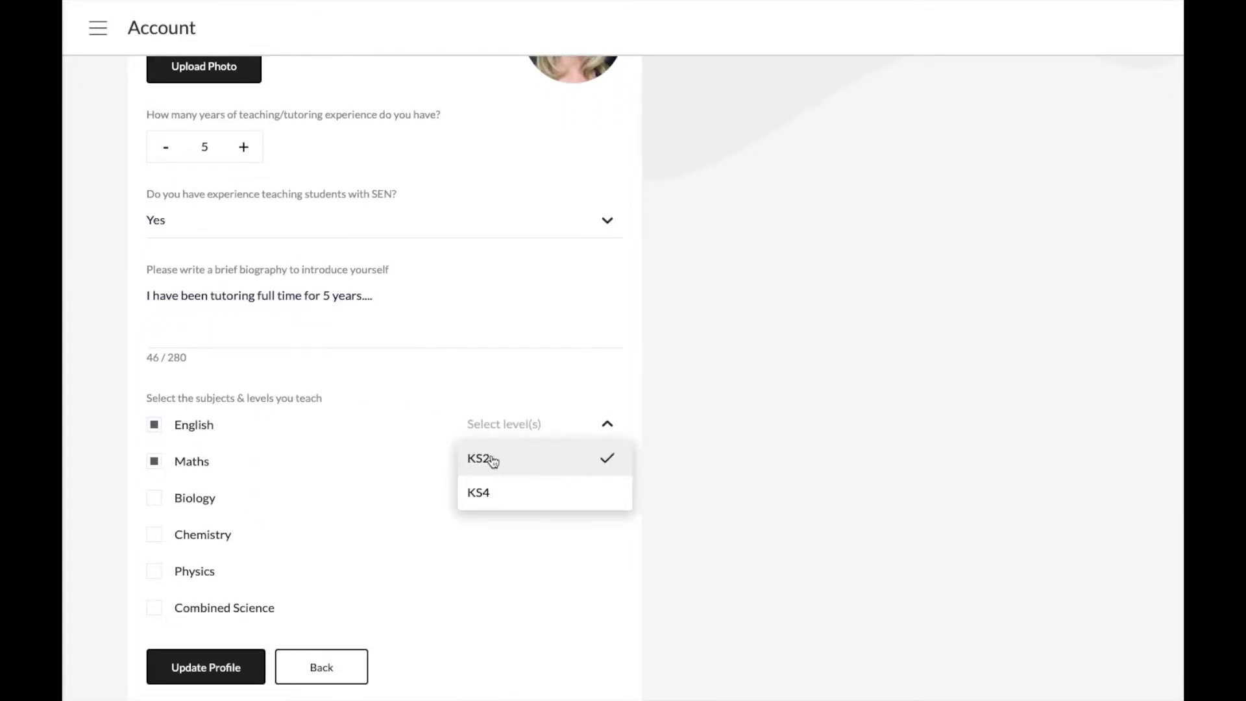
pyautogui.click(384, 500)
pyautogui.click(538, 460)
pyautogui.click(525, 497)
pyautogui.click(520, 529)
pyautogui.click(521, 582)
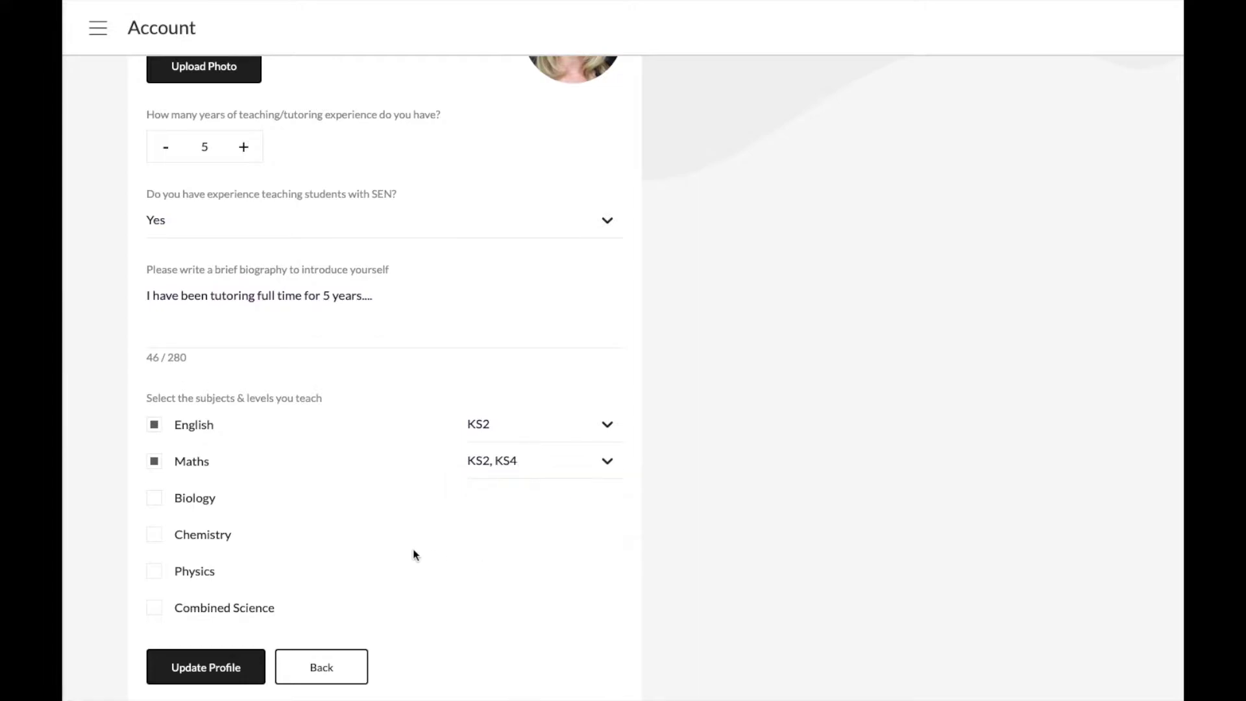
pyautogui.scroll(-1, 209, 675)
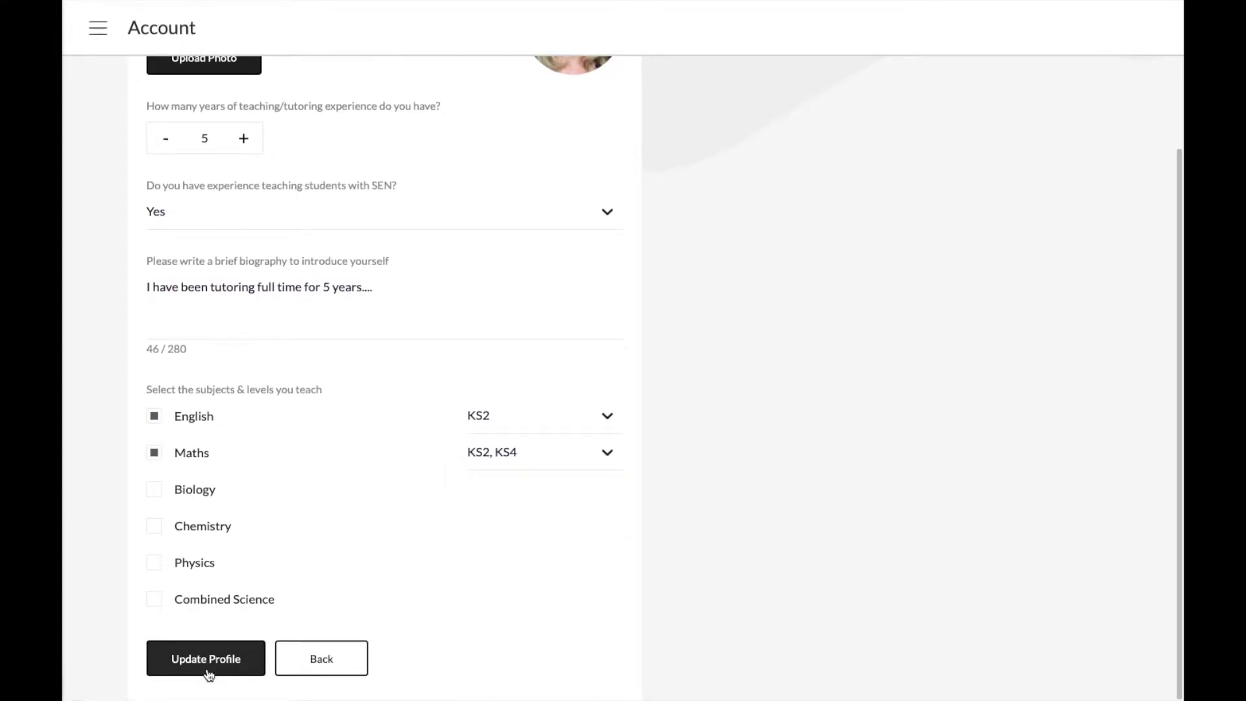
pyautogui.click(209, 675)
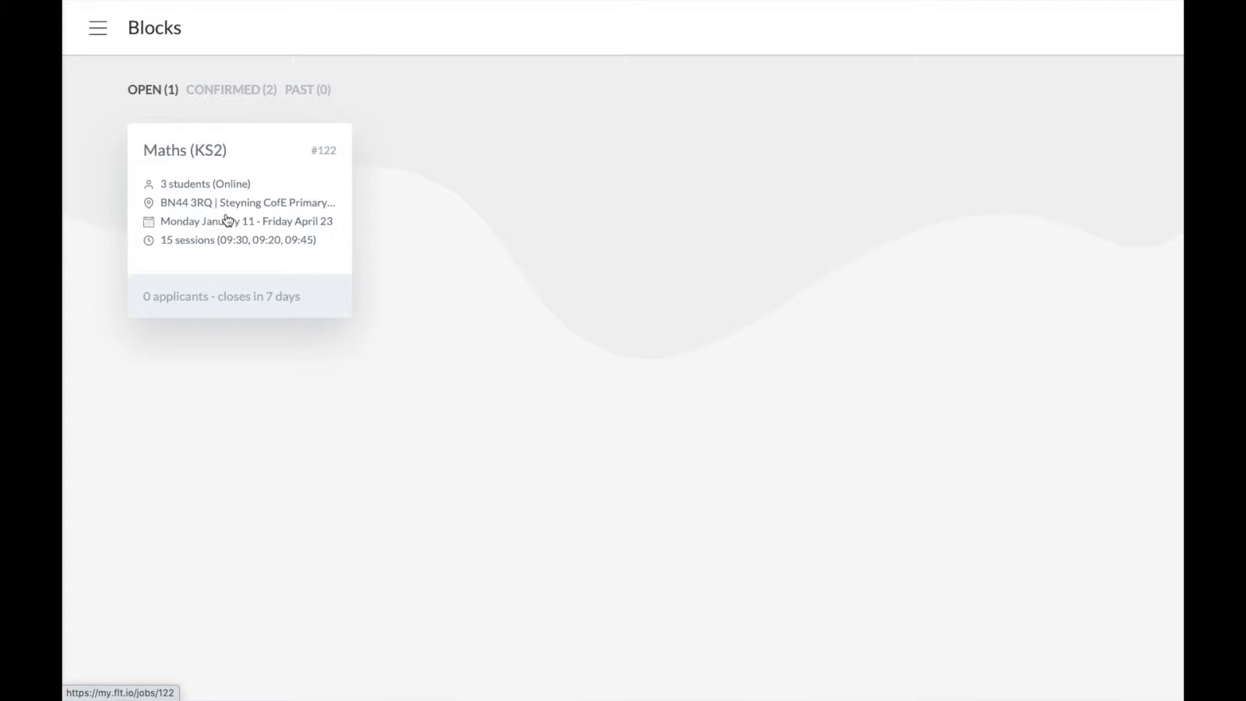
# Apply for Maths (KS2) block #124 with every session available except 05, 09 and 10
pyautogui.click(227, 221)
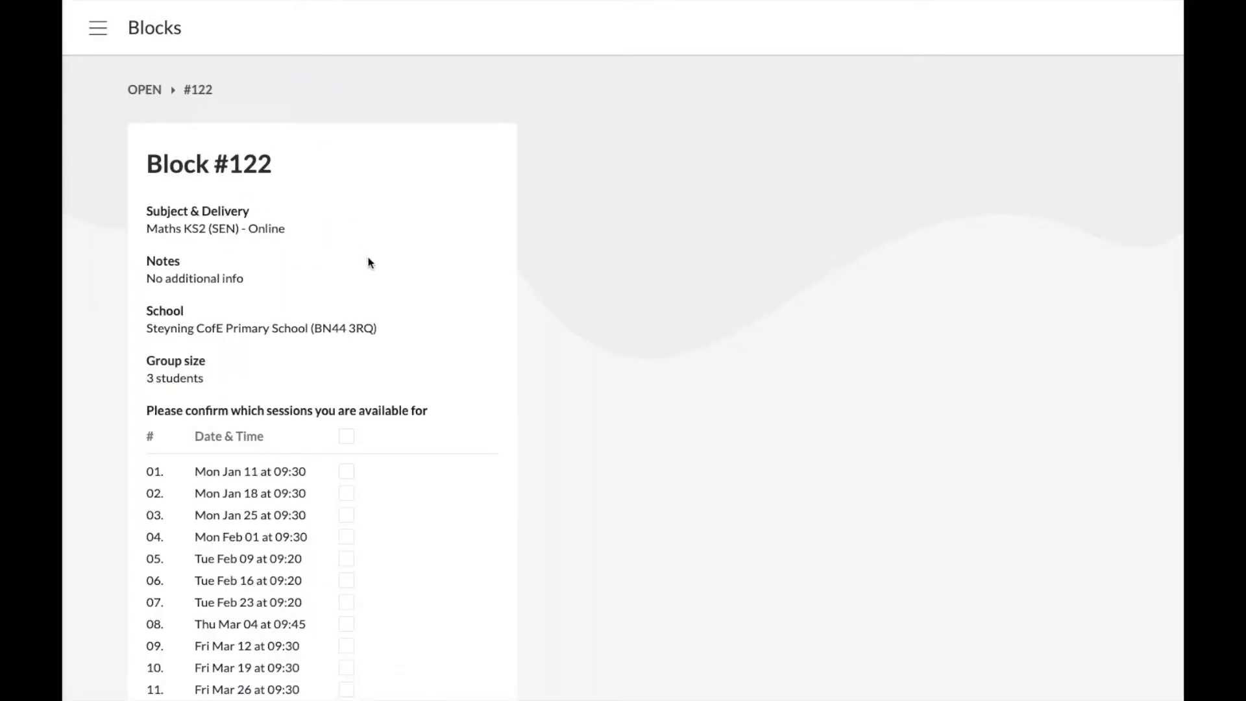
pyautogui.scroll(-3, 368, 258)
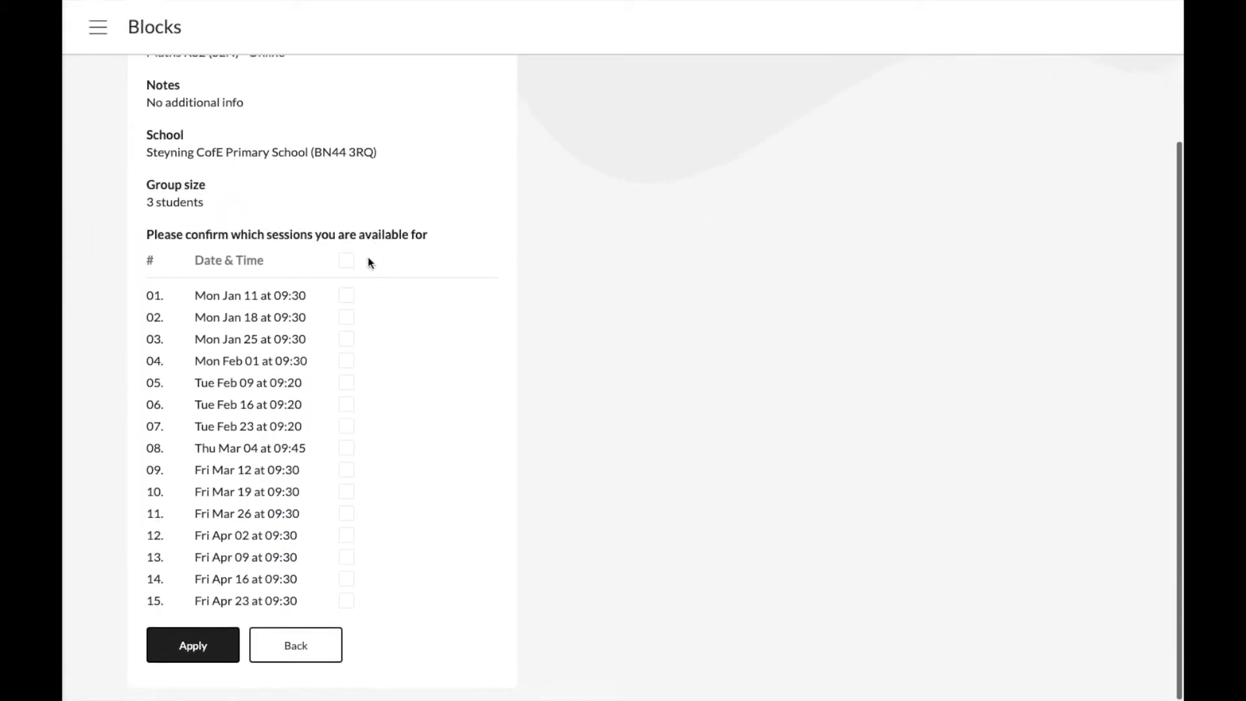
pyautogui.click(346, 261)
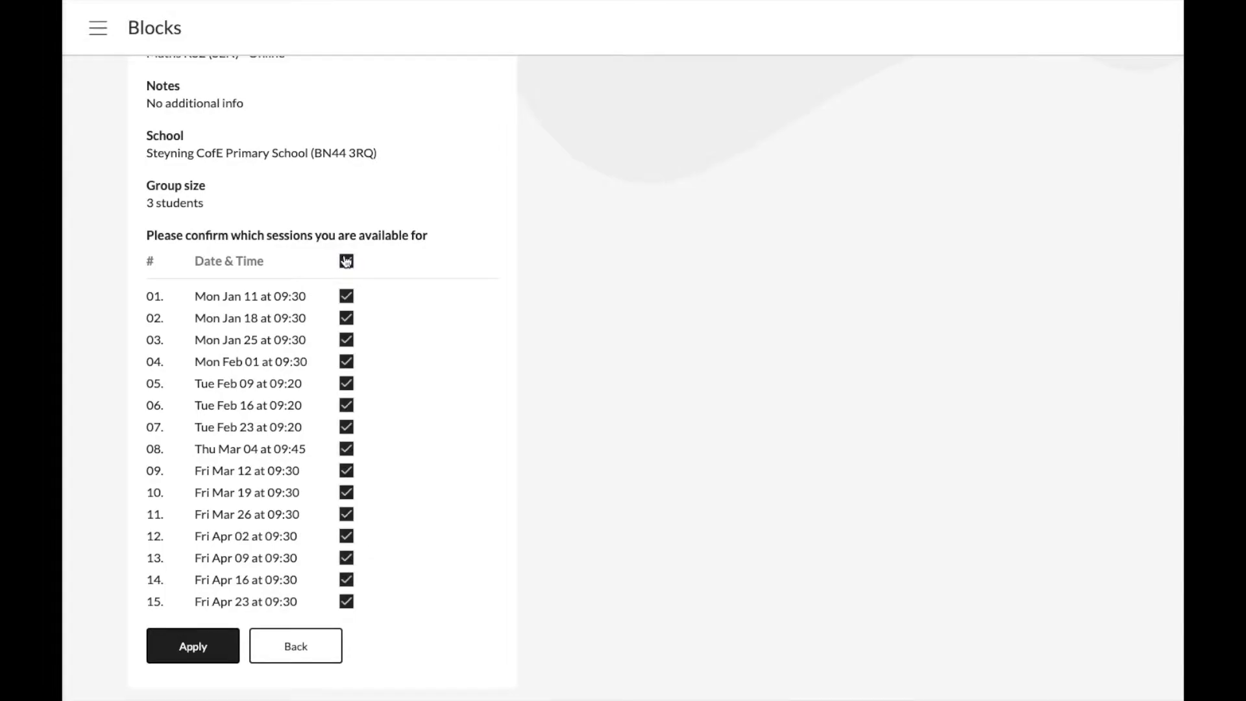
pyautogui.click(347, 384)
pyautogui.click(346, 473)
pyautogui.click(346, 493)
pyautogui.click(193, 646)
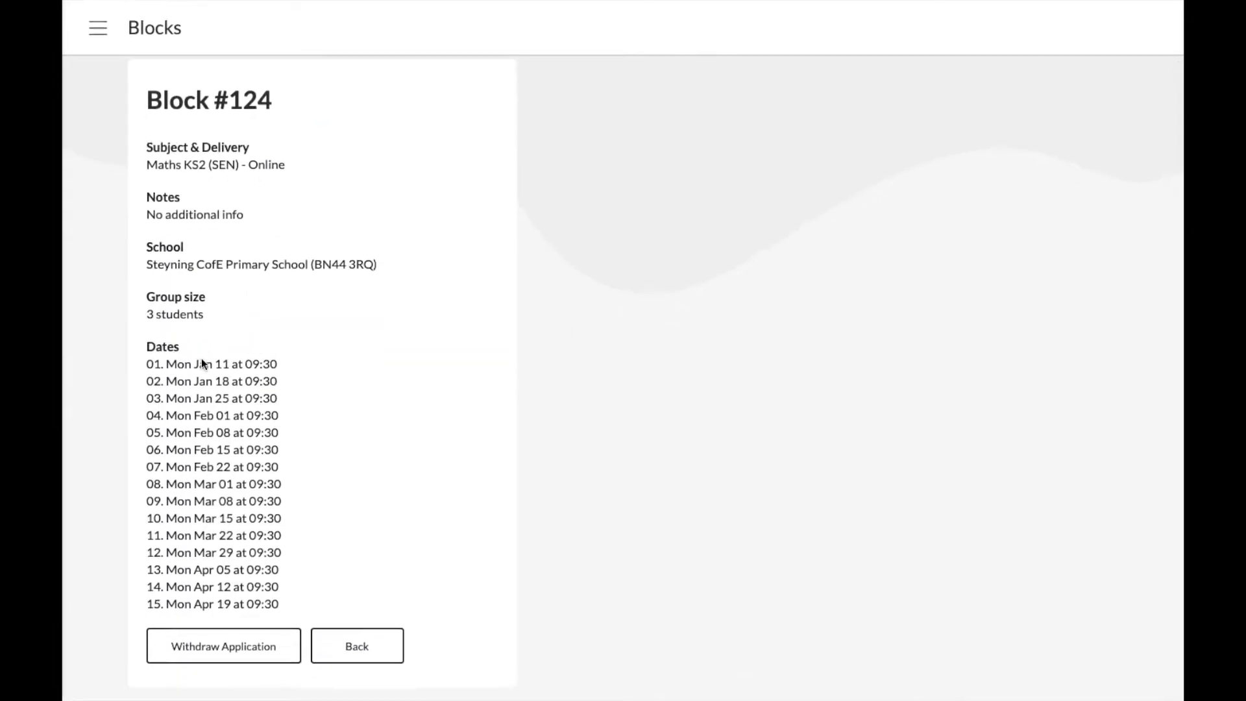
# Withdraw the Block #124 application, check confirmed blocks, and open the schedule from the confirmation email
pyautogui.click(224, 646)
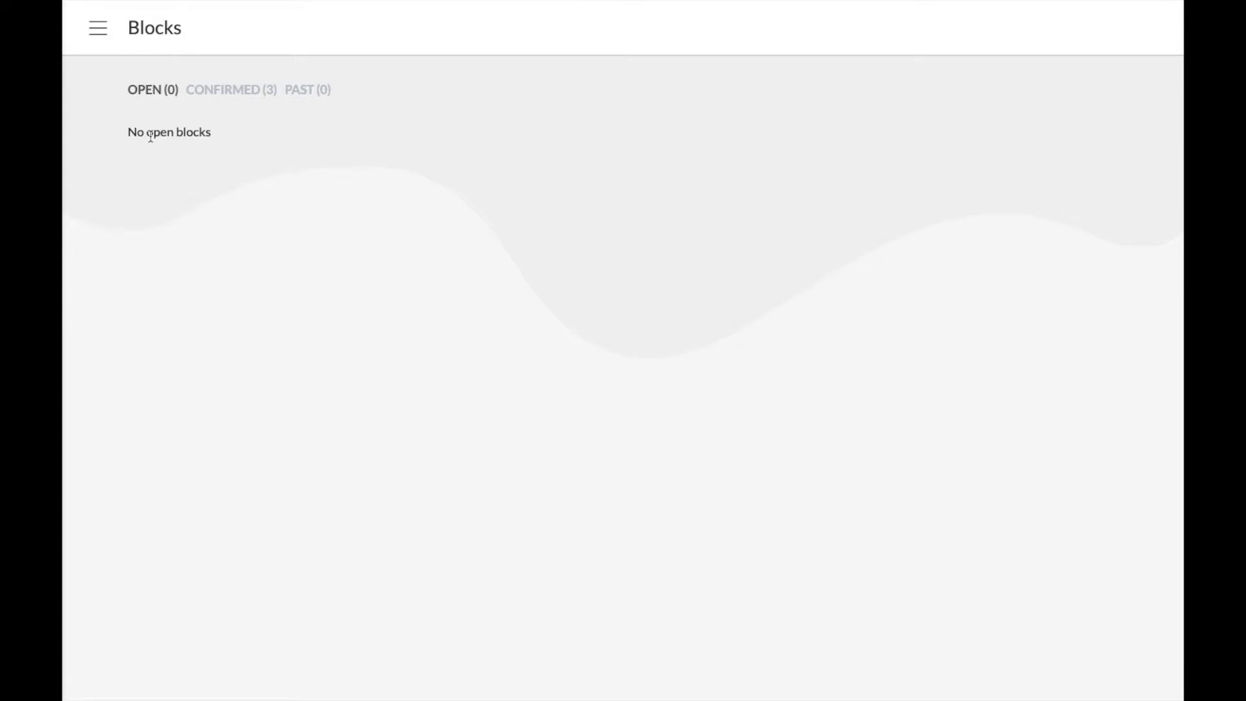
pyautogui.click(239, 90)
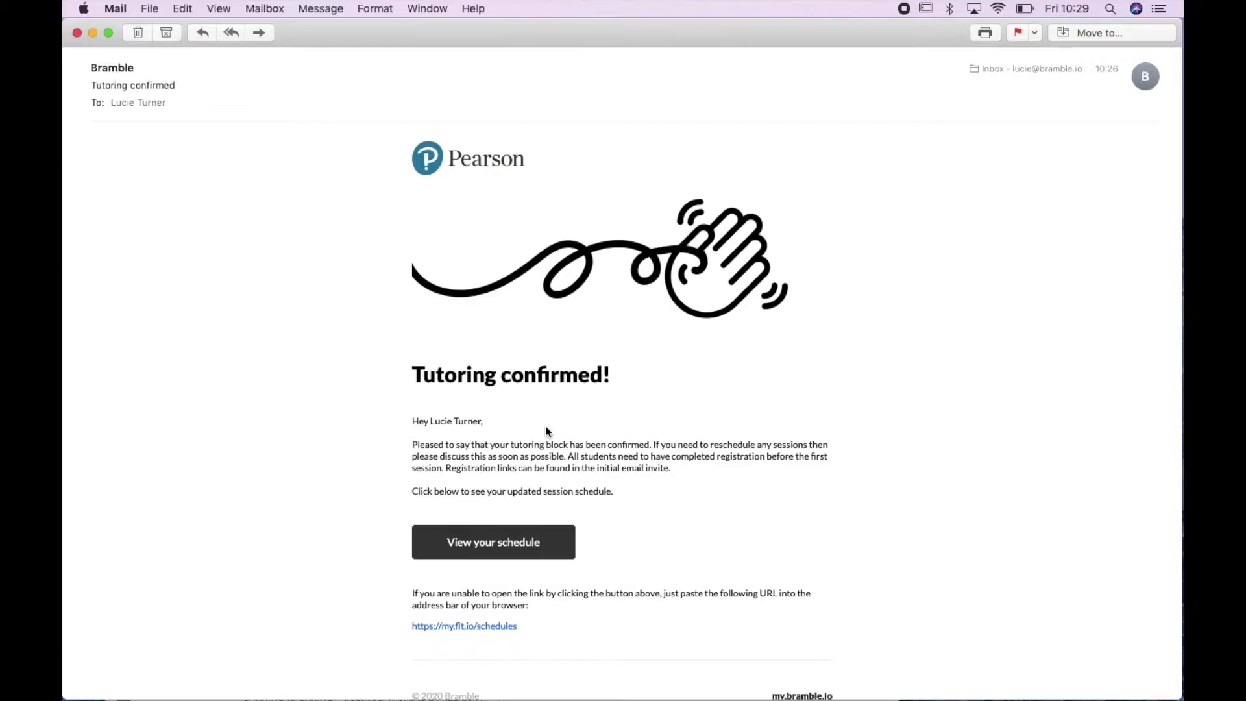
pyautogui.click(491, 553)
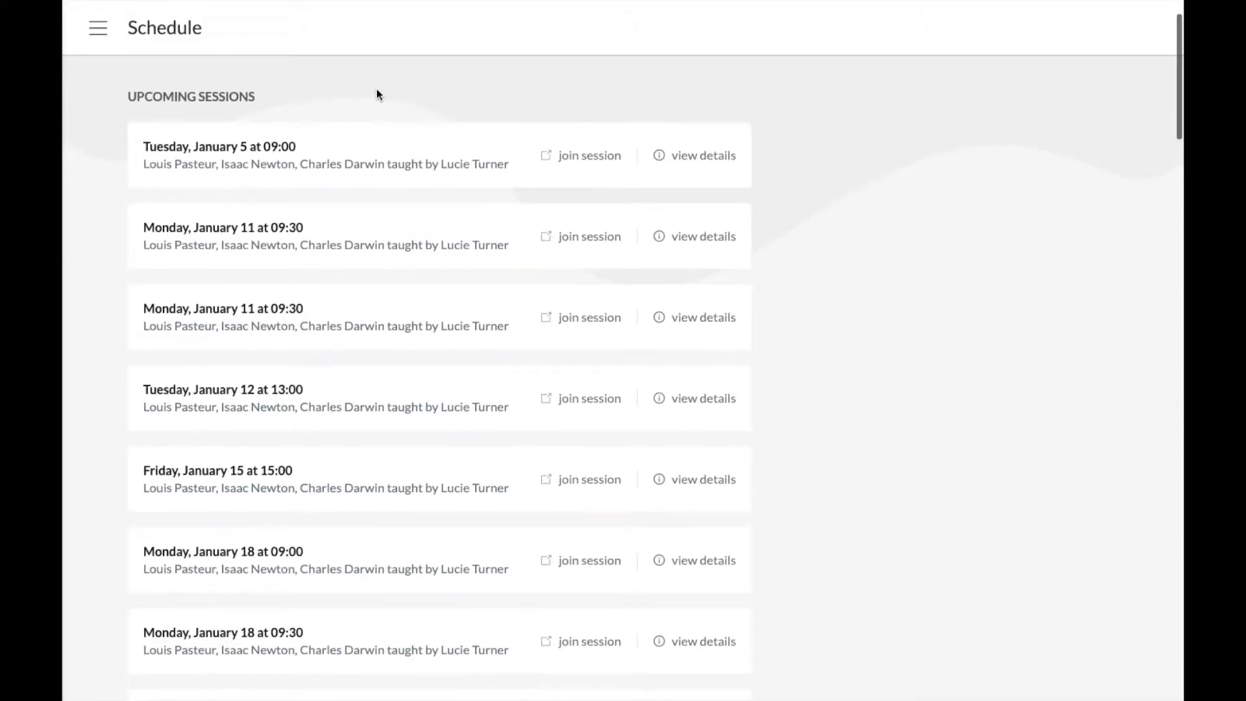
pyautogui.scroll(-3, 377, 95)
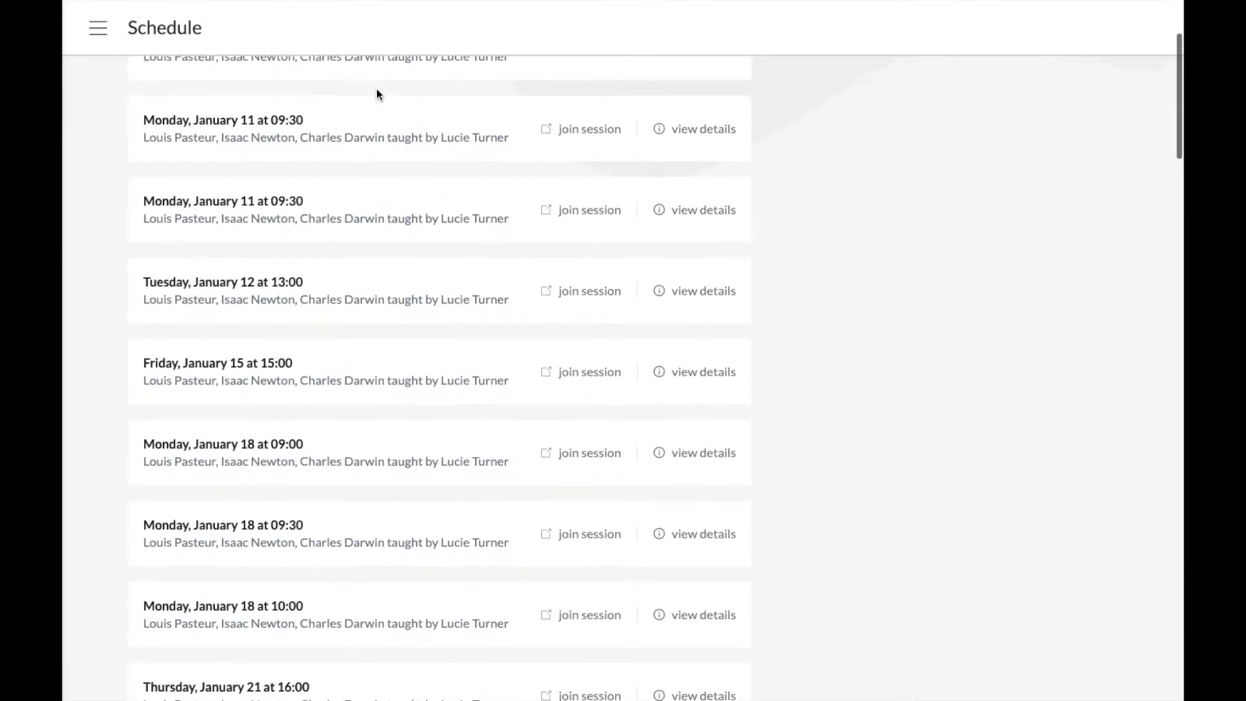
pyautogui.scroll(3, 377, 94)
pyautogui.scroll(1, 377, 95)
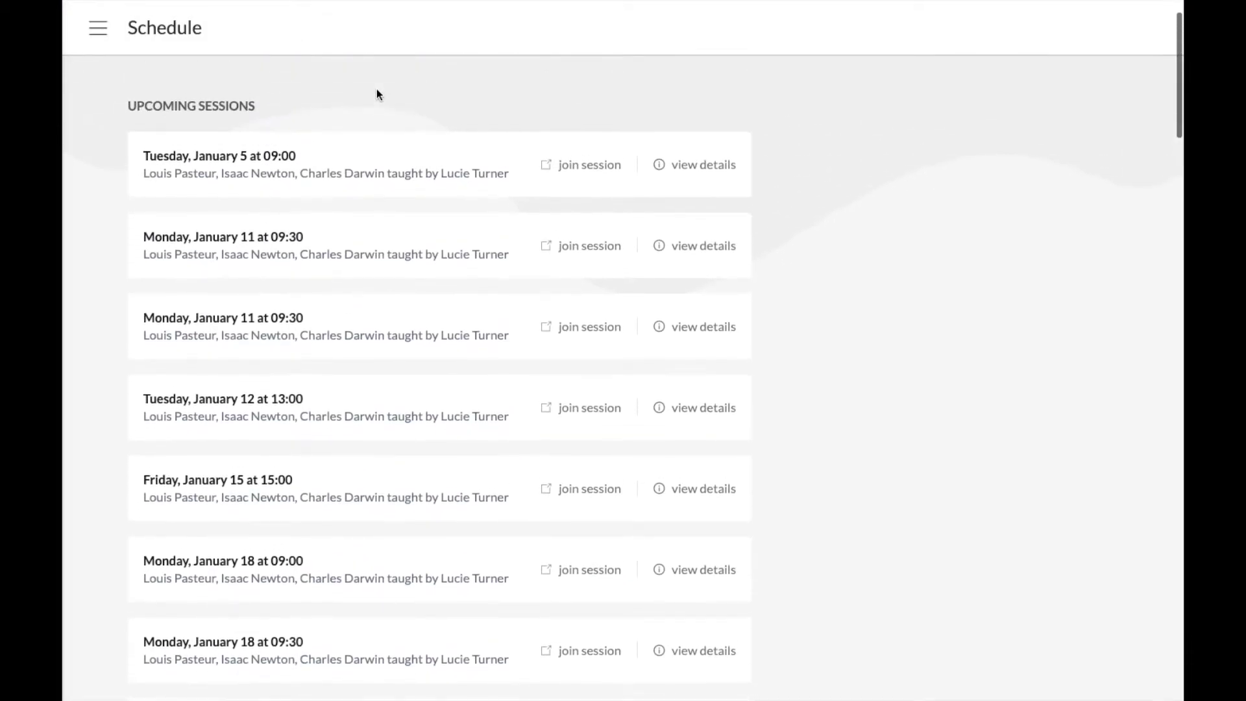
pyautogui.click(706, 164)
pyautogui.scroll(-3, 419, 218)
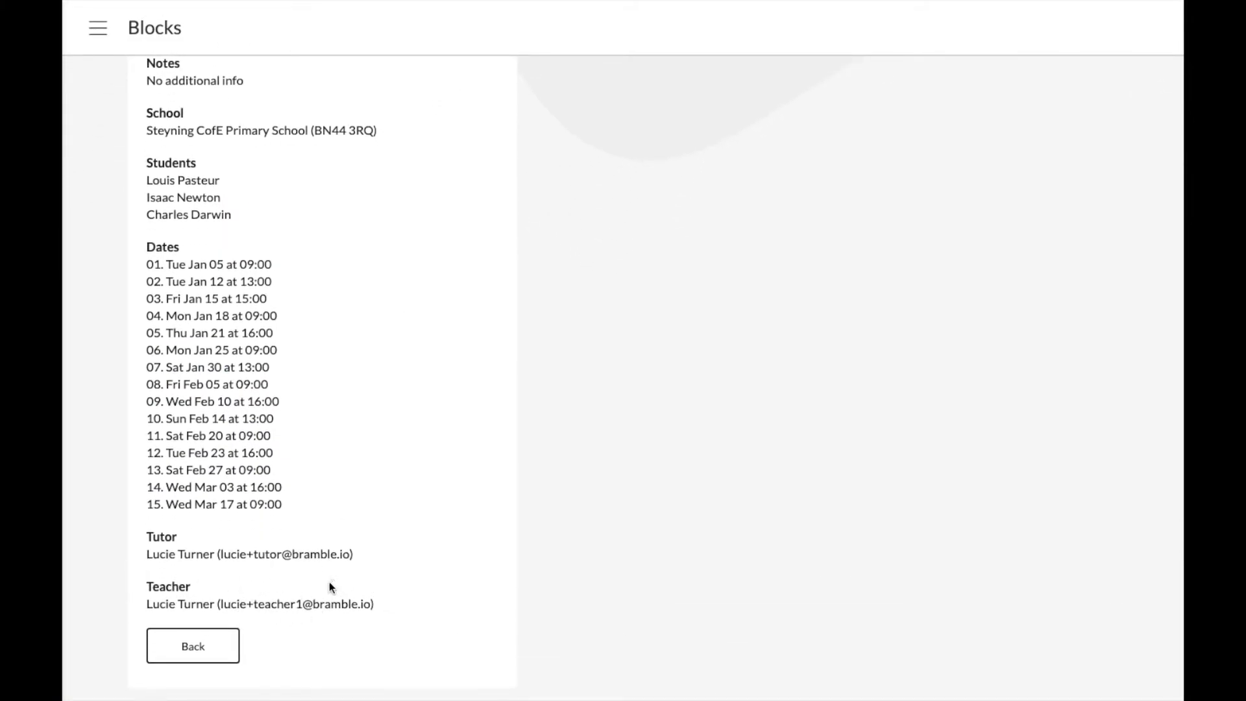
pyautogui.scroll(1, 330, 587)
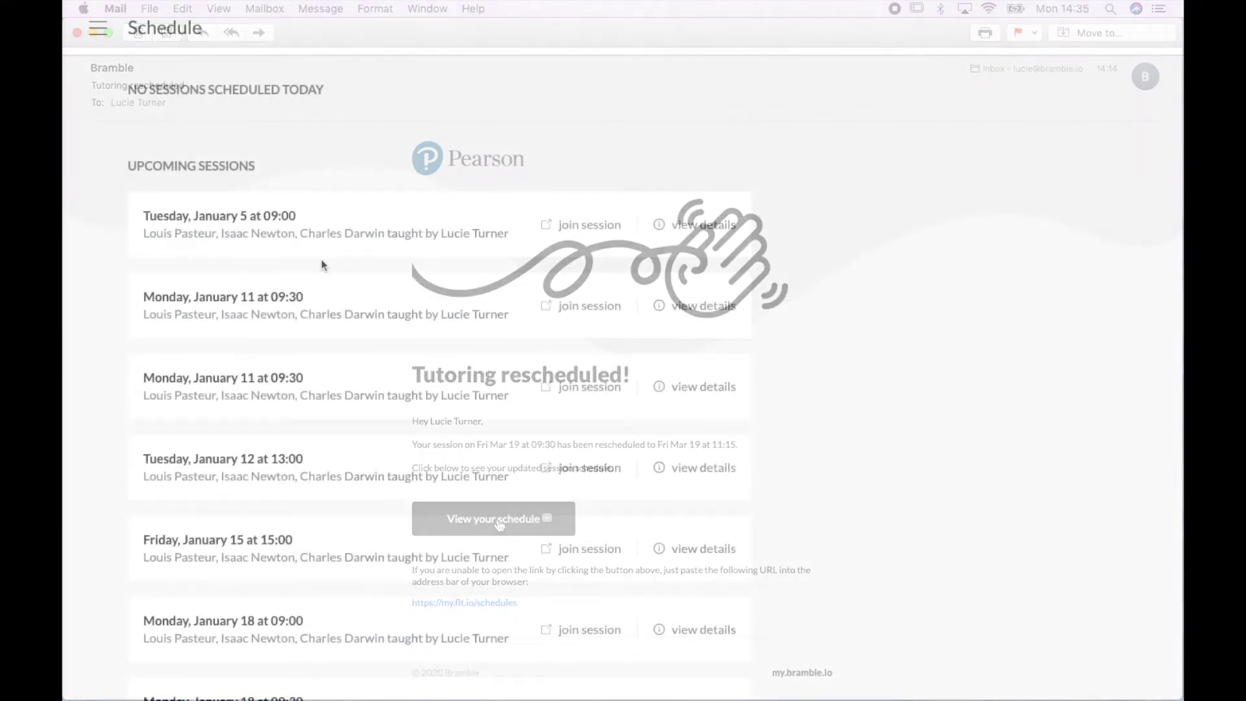
# Join the January 5 upcoming session, then go to the list of taught sessions
pyautogui.scroll(-2, 321, 264)
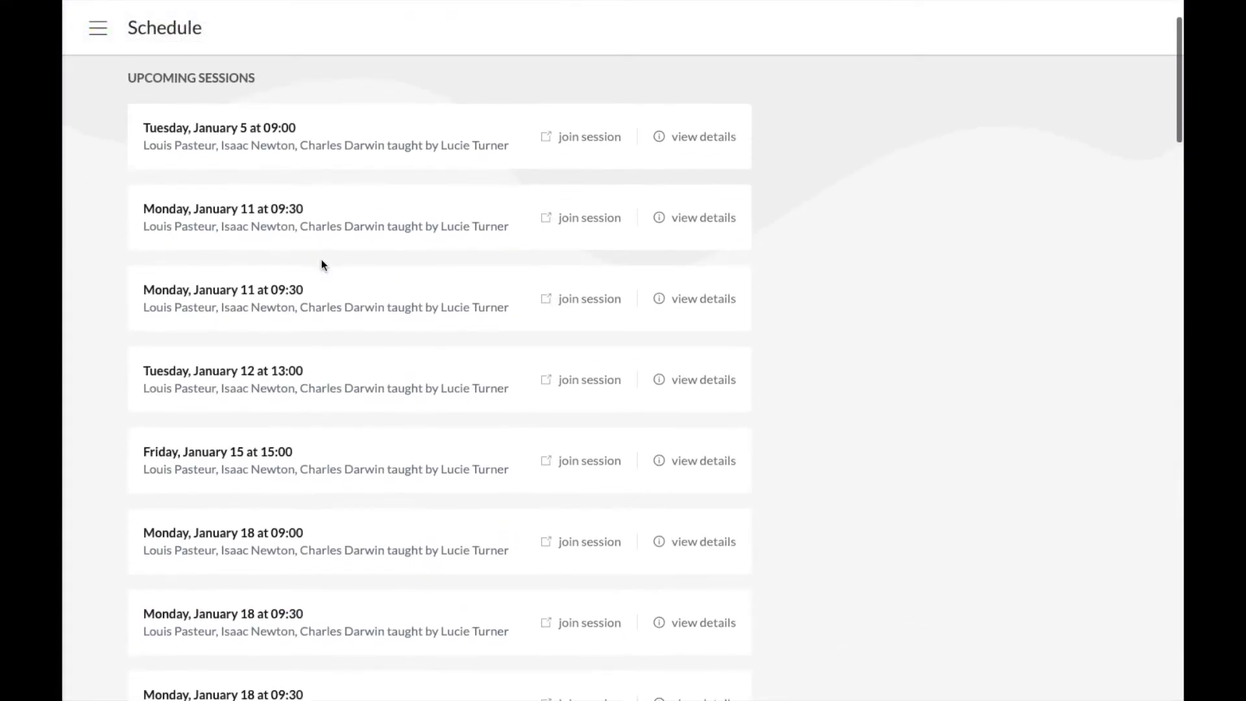
pyautogui.scroll(-1, 322, 264)
pyautogui.scroll(3, 321, 264)
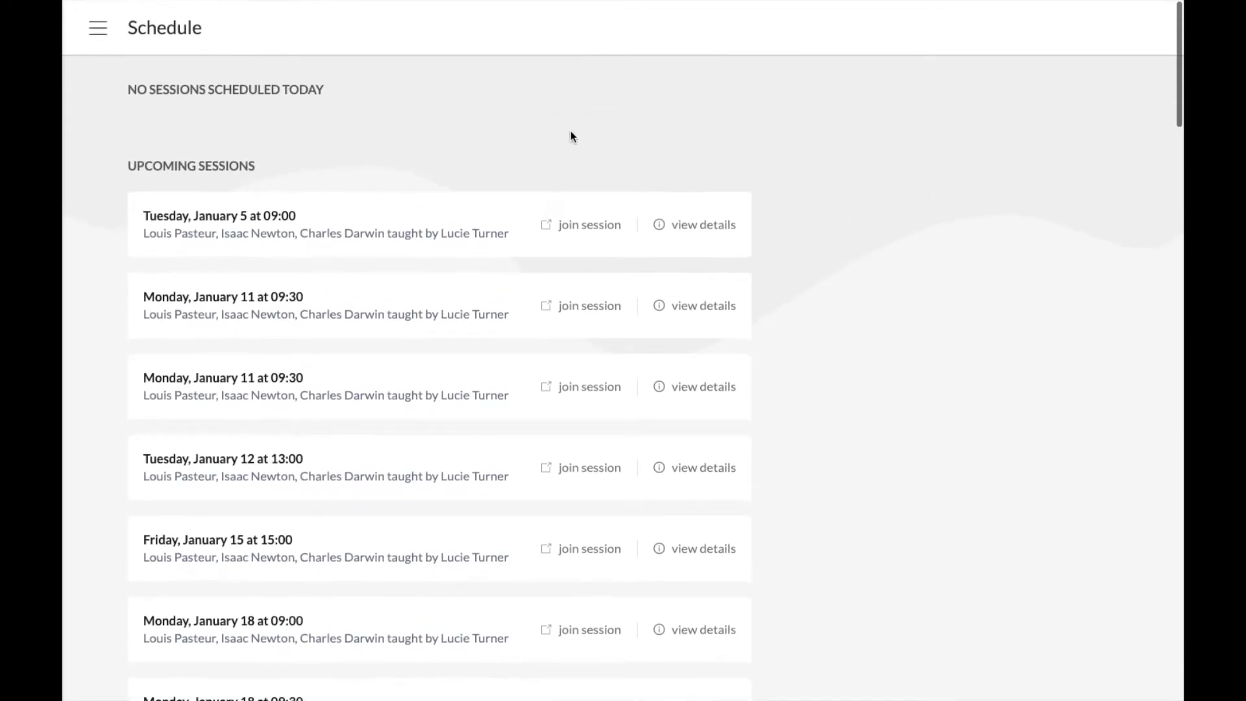
pyautogui.click(601, 227)
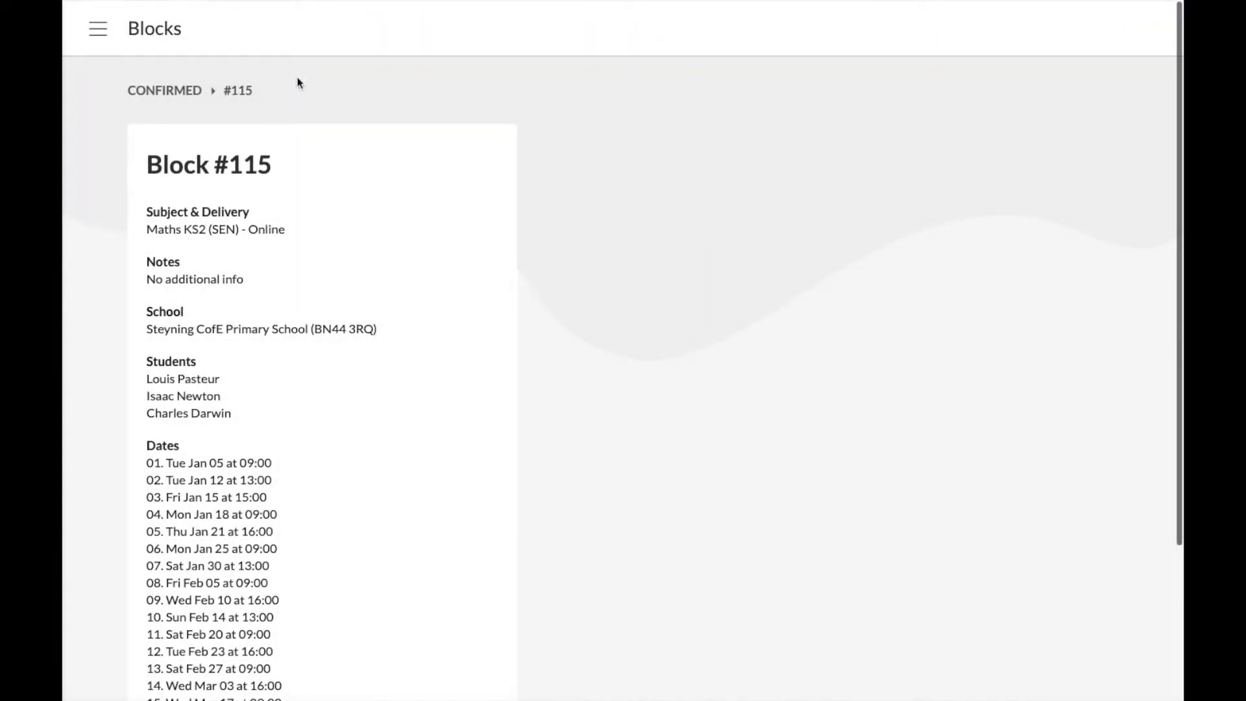
pyautogui.click(100, 30)
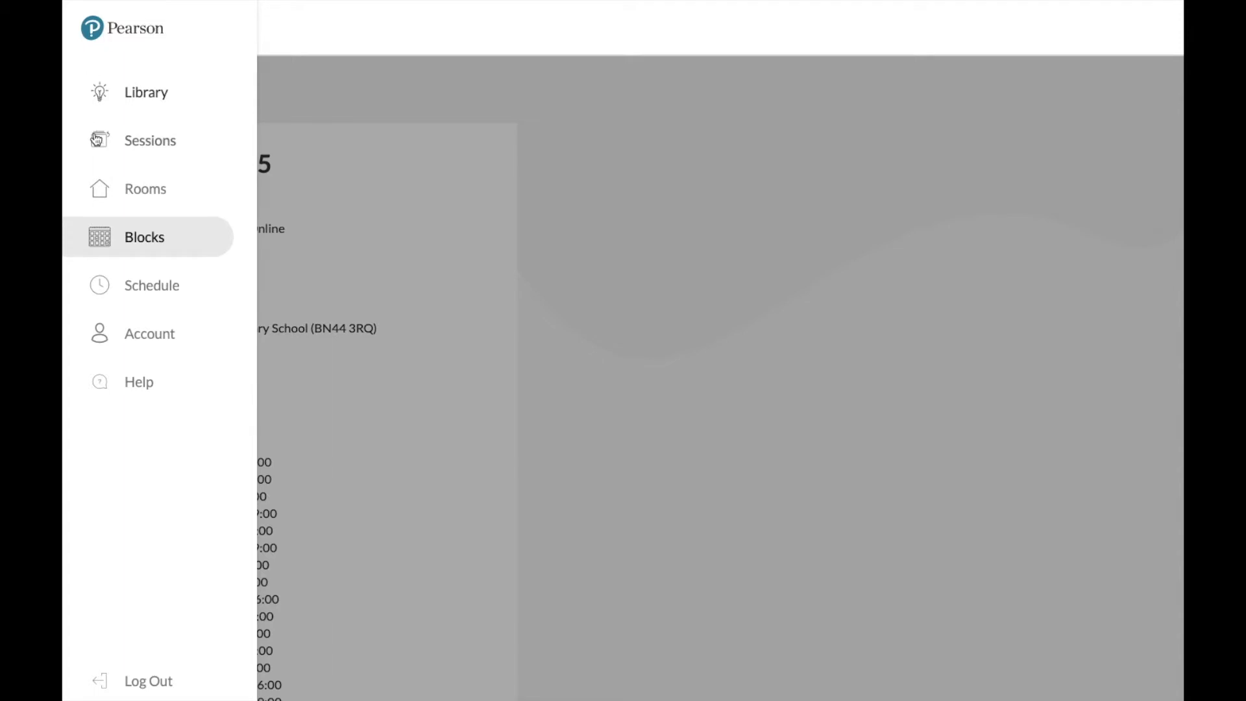
pyautogui.click(123, 147)
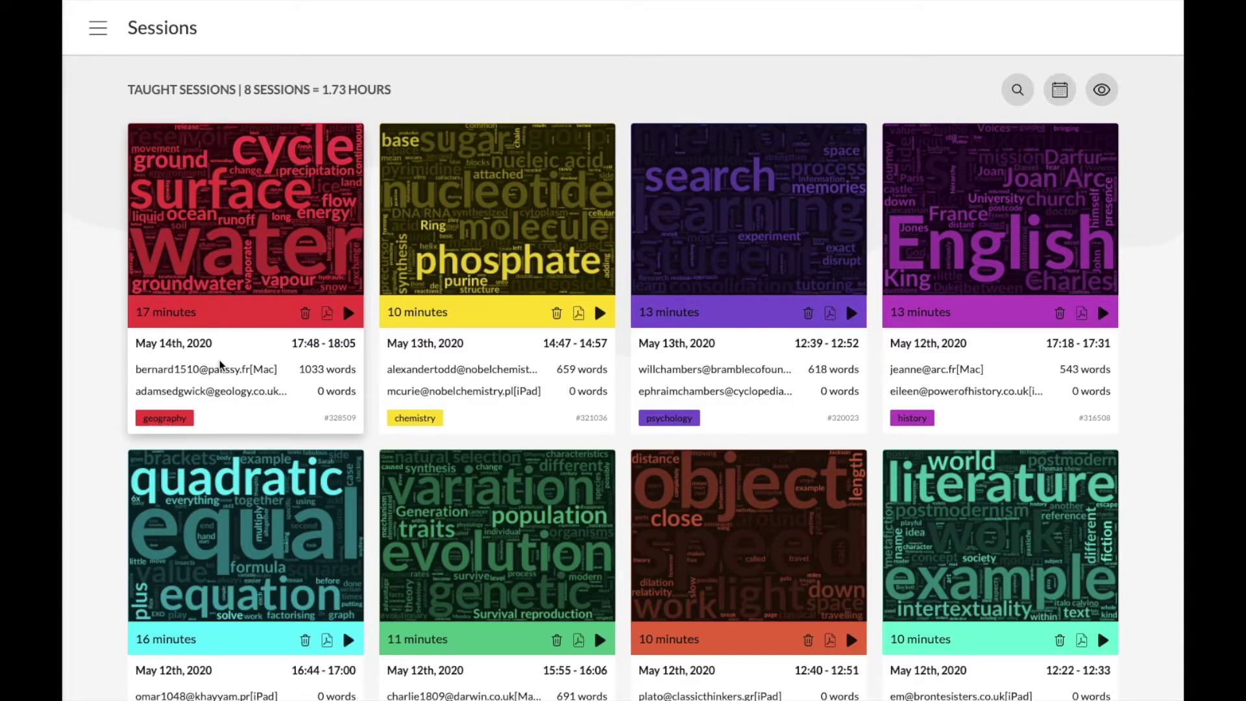
pyautogui.click(168, 416)
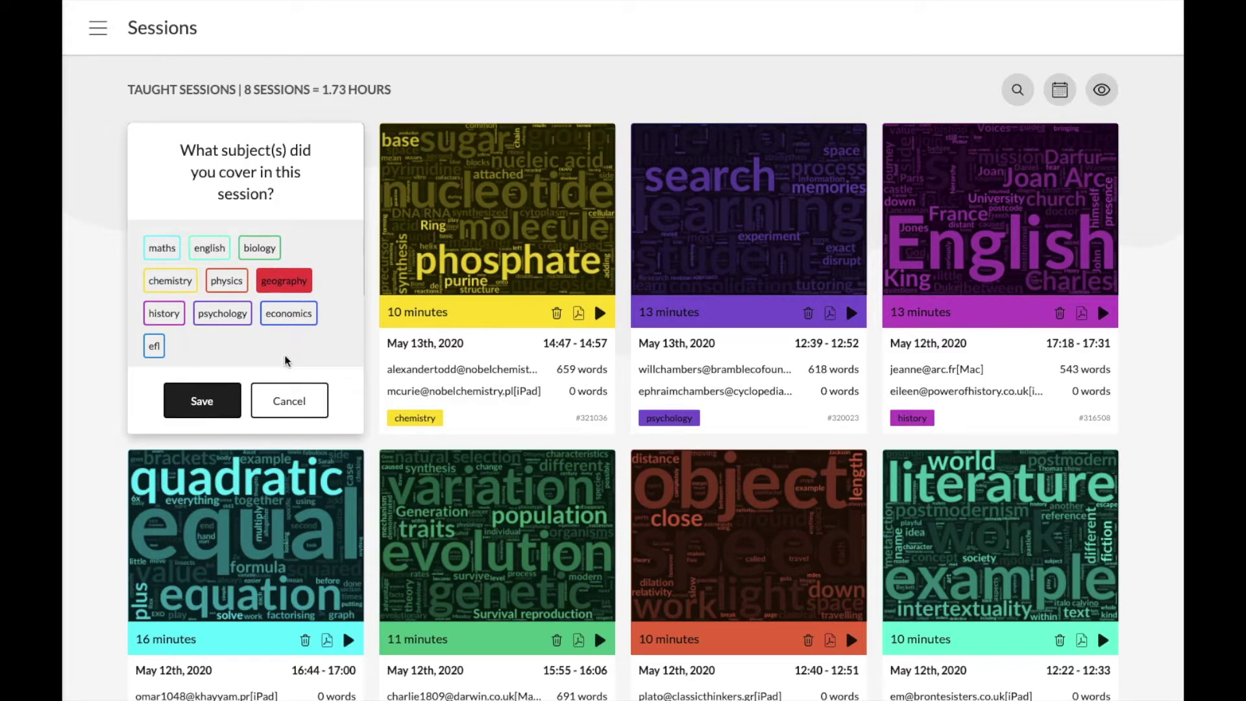
pyautogui.click(286, 399)
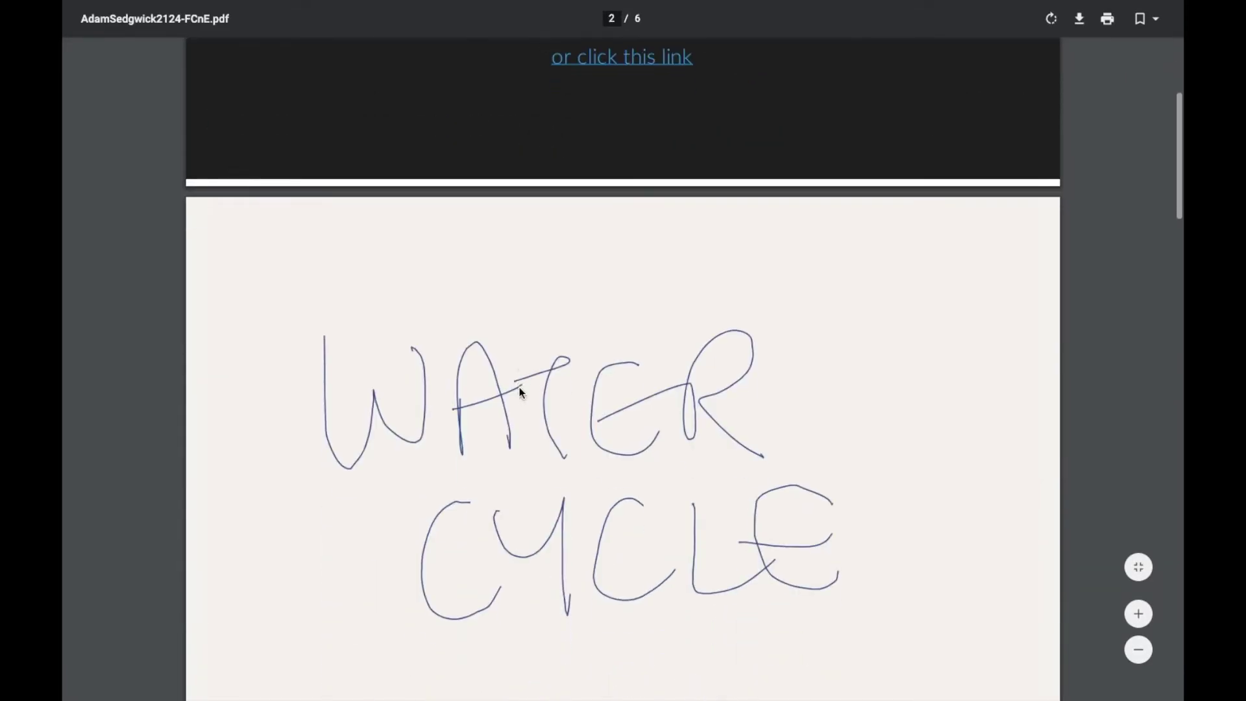
pyautogui.scroll(2, 519, 387)
pyautogui.scroll(-8, 519, 387)
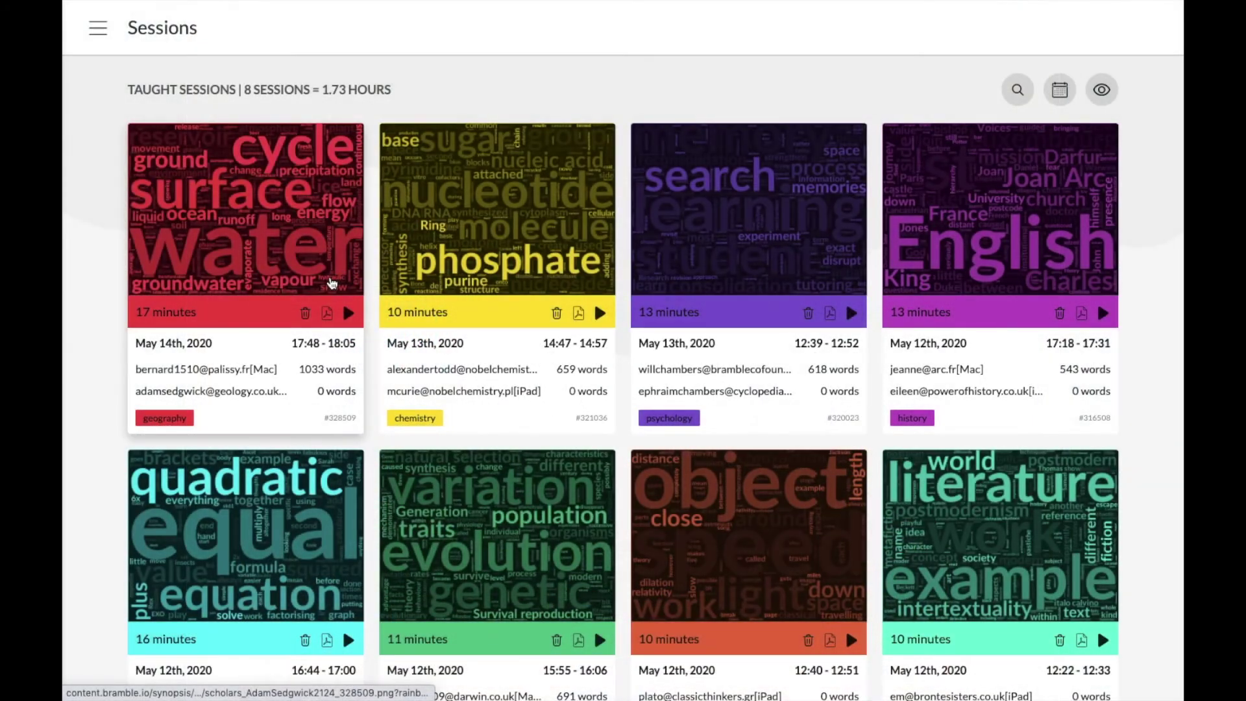
pyautogui.scroll(-2, 897, 316)
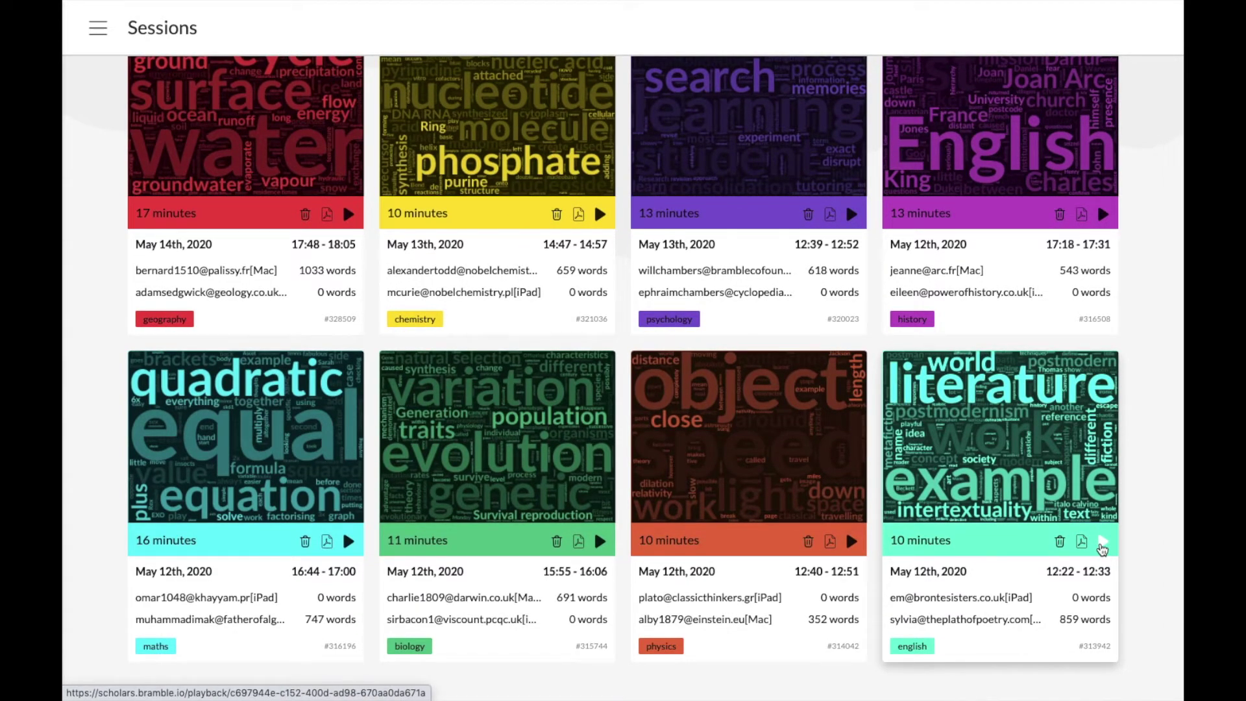
# Play the literature recording with the brain feature off, vary speed up to 1.75x and back to 1x, then go to the Library
pyautogui.click(1102, 544)
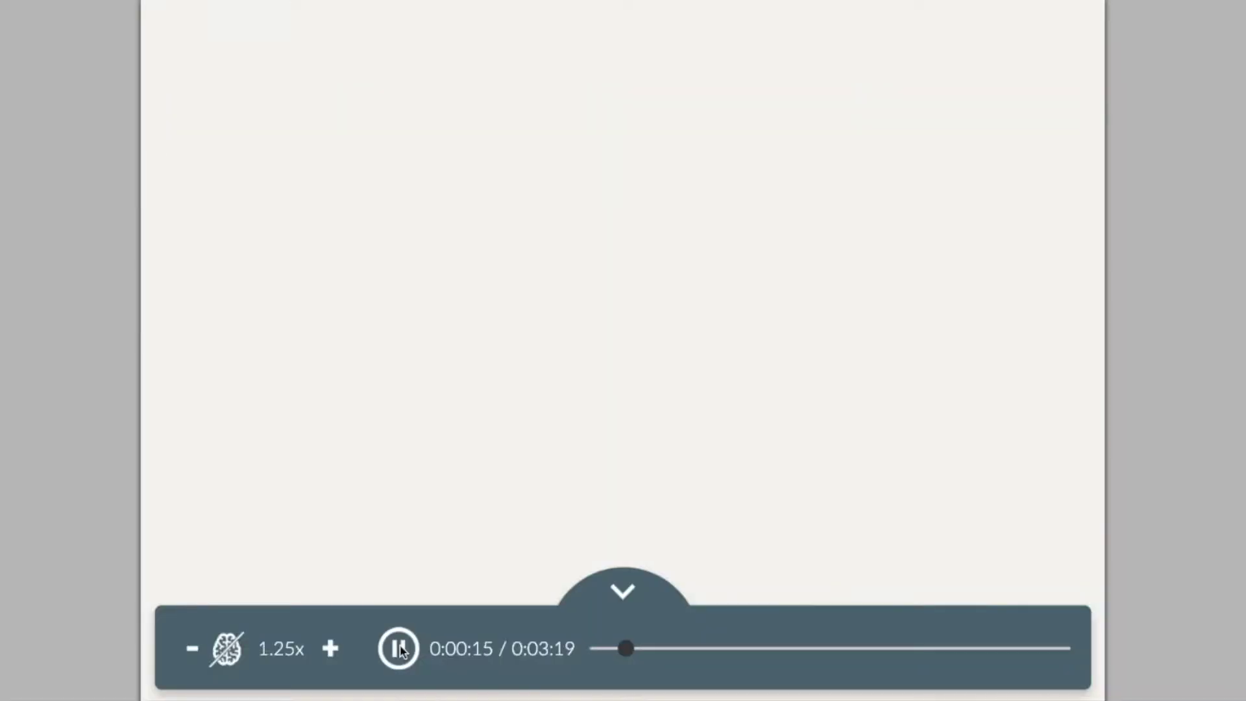
pyautogui.click(222, 646)
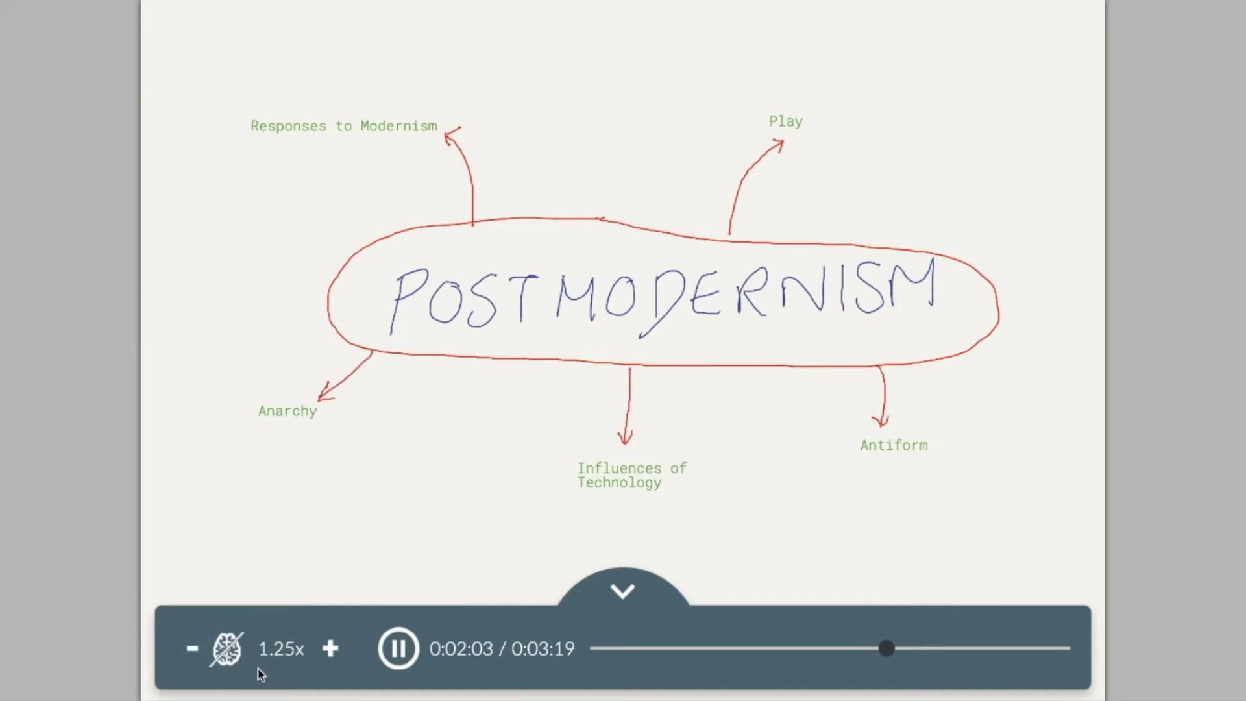
pyautogui.click(332, 647)
pyautogui.click(332, 647)
pyautogui.click(195, 648)
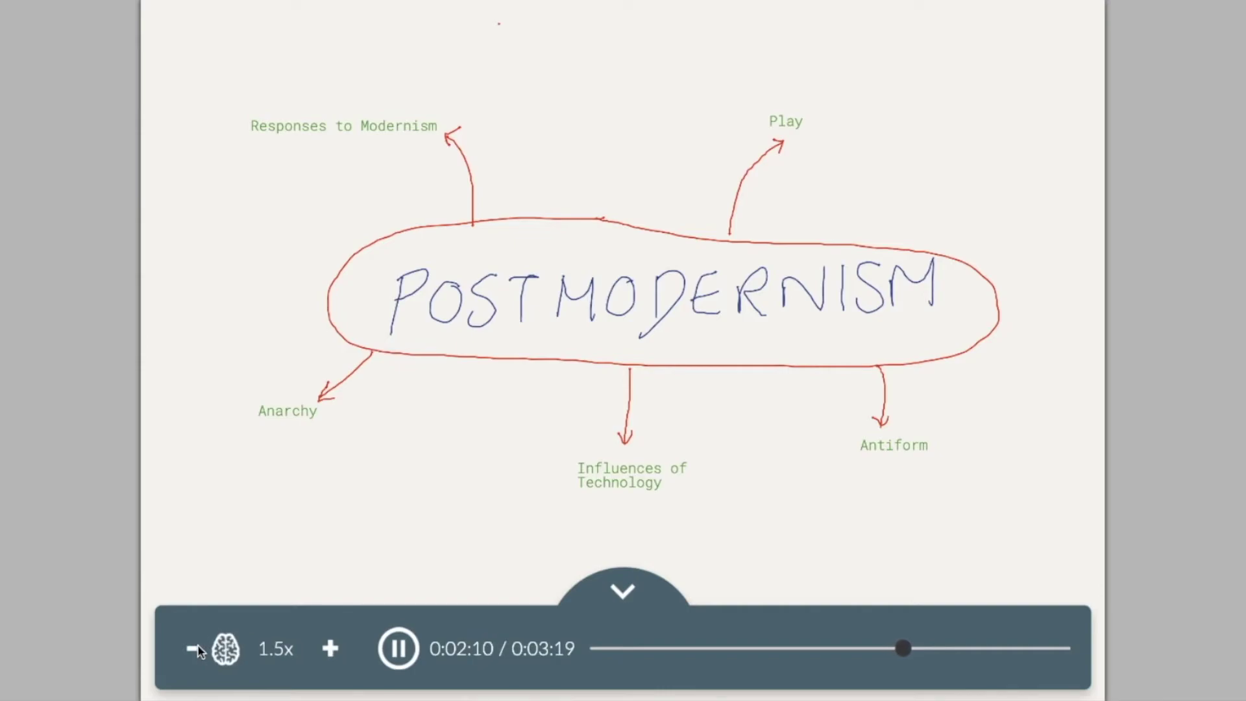
pyautogui.click(195, 646)
pyautogui.click(196, 647)
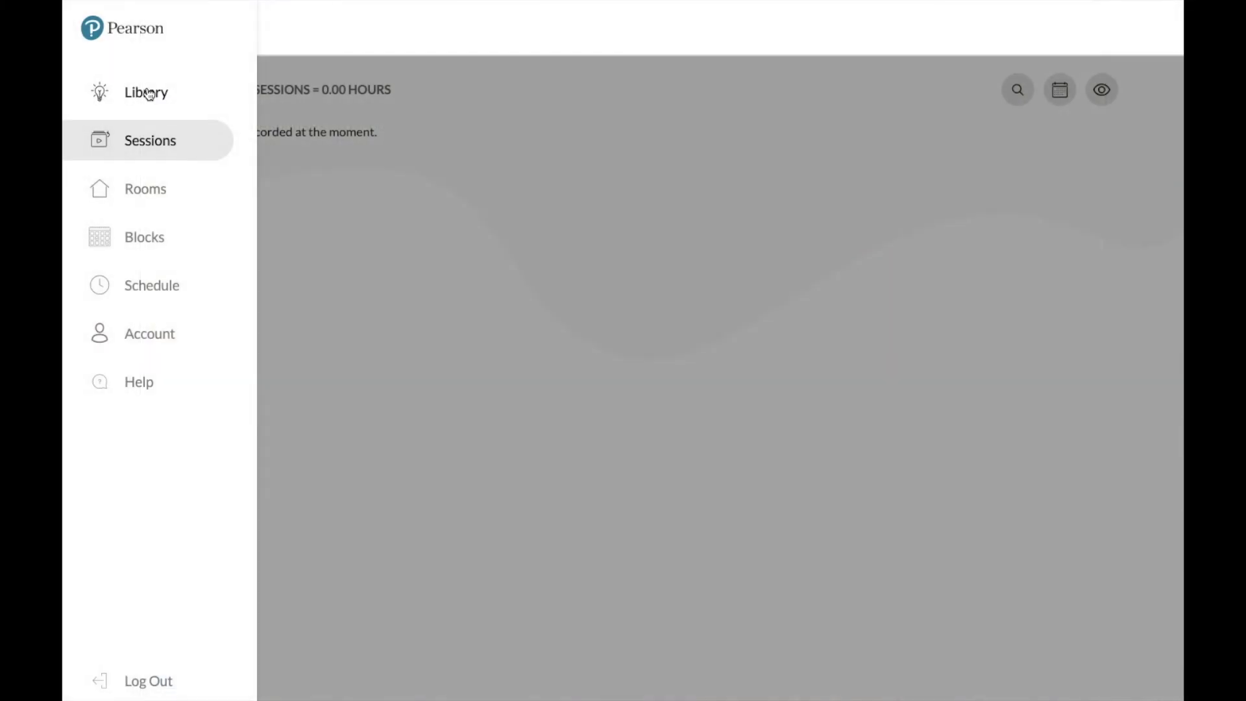
pyautogui.click(150, 91)
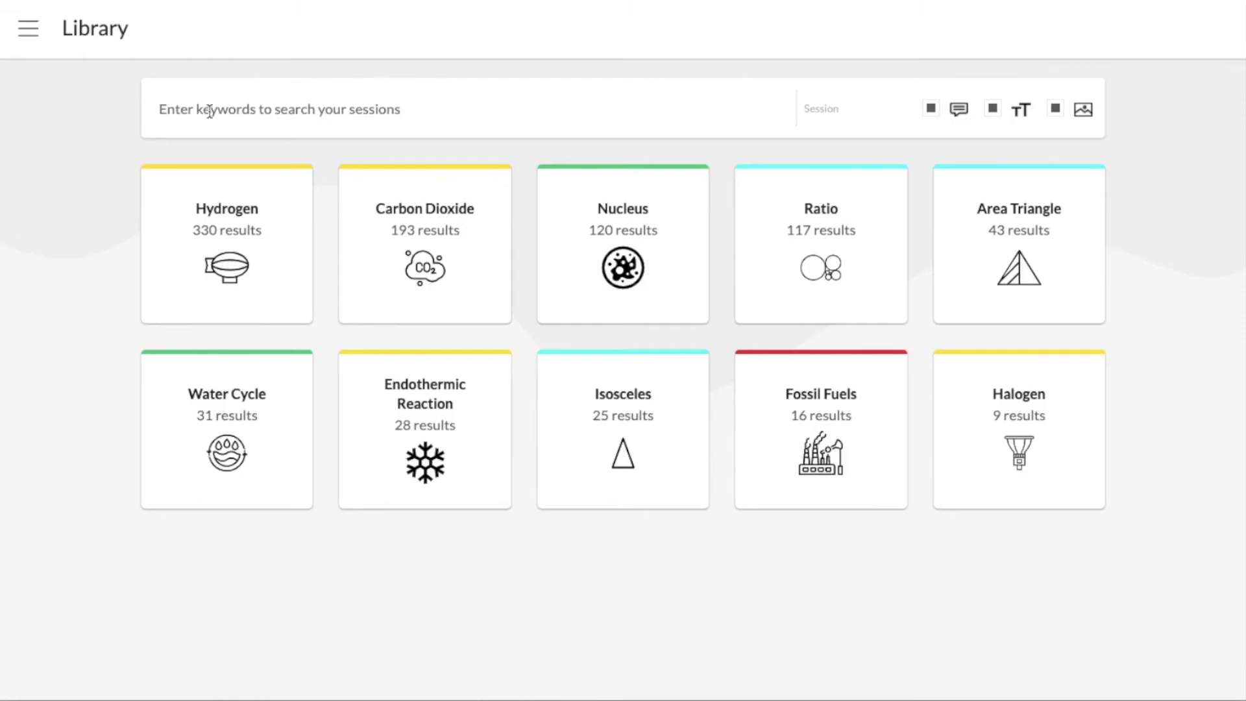
# Enter 'nucl' in the Library search to get suggestions like nucleus (120) and nuclear (10)
pyautogui.write('nucl')
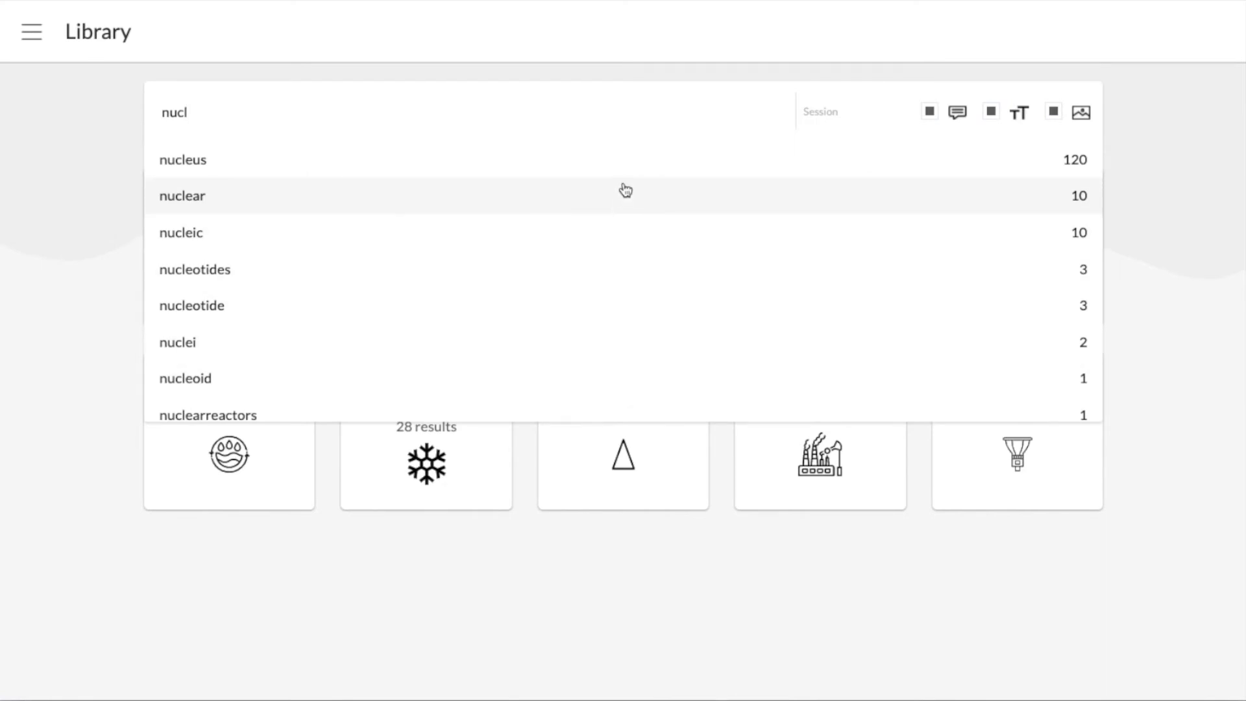
# Search the library for 'nucleus' and scroll its results down to Session #27401
pyautogui.click(629, 164)
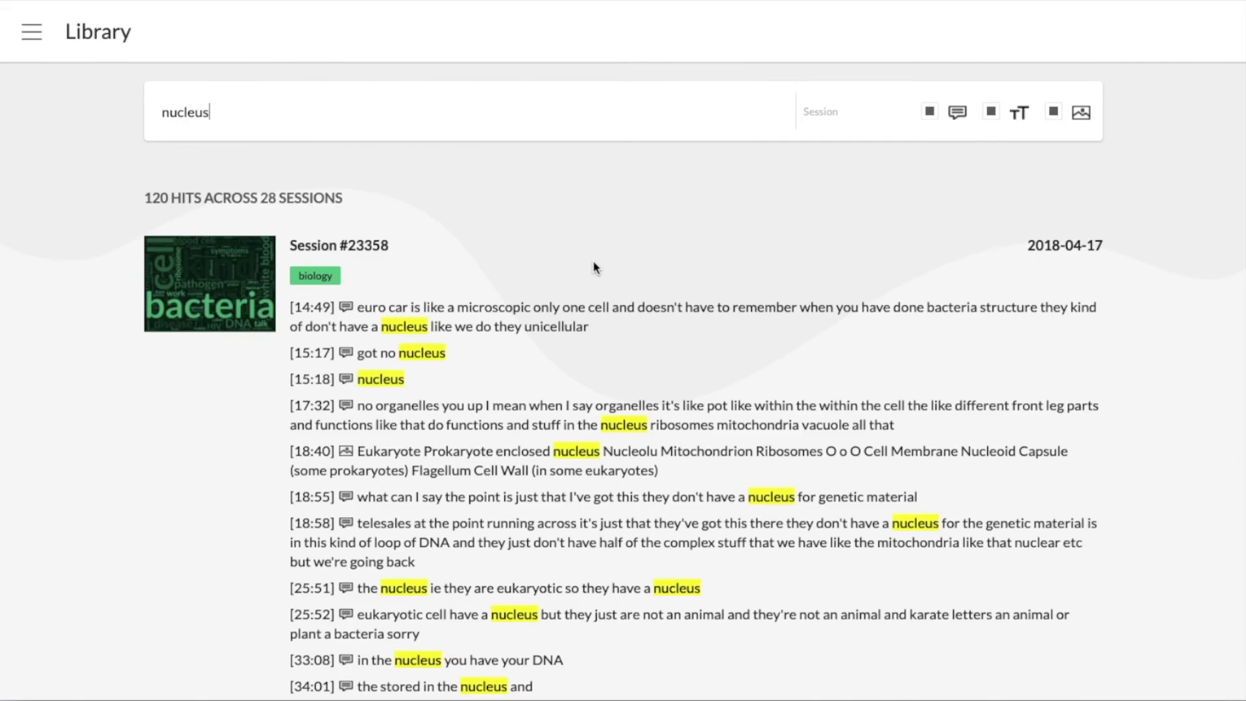
pyautogui.scroll(-2, 593, 263)
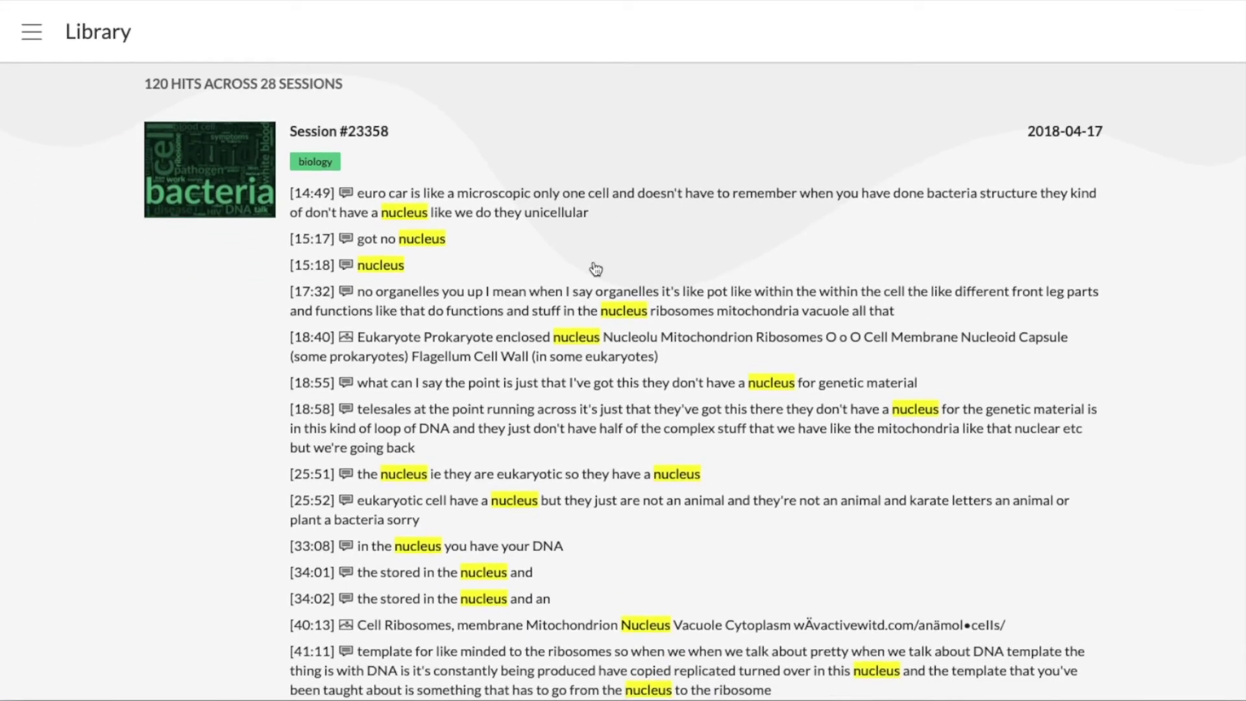
pyautogui.scroll(-7, 595, 269)
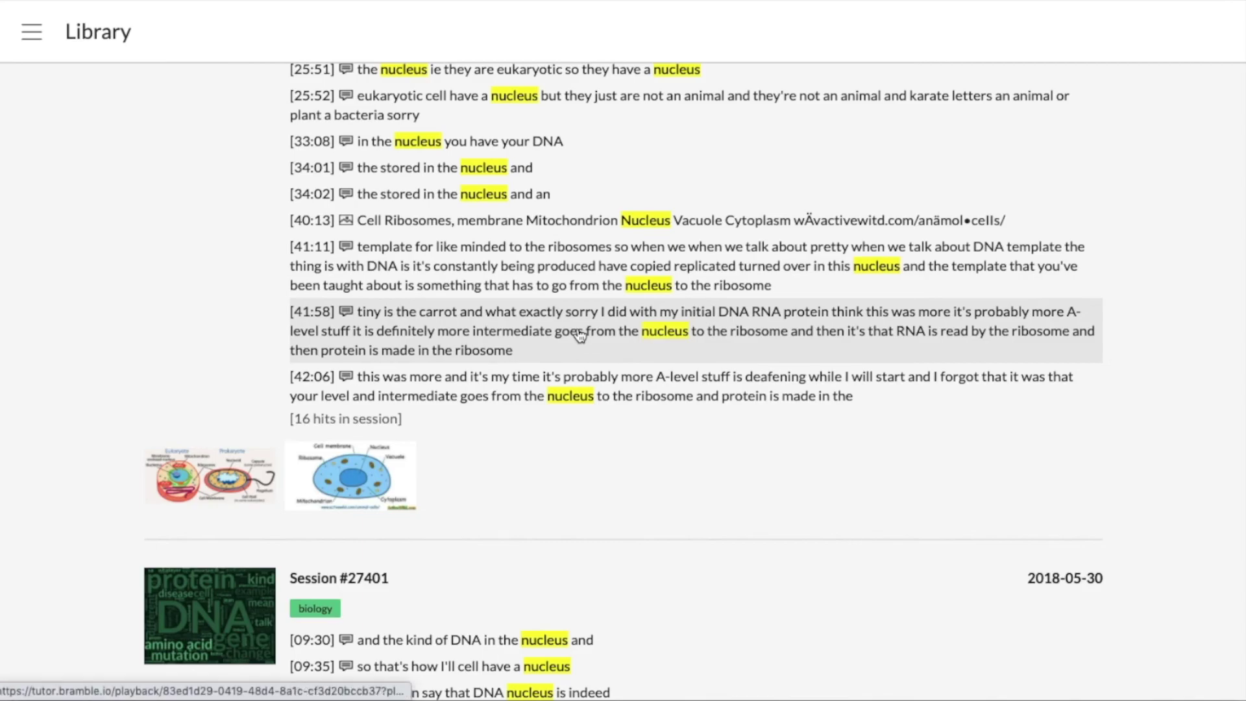
pyautogui.scroll(-1, 580, 336)
pyautogui.scroll(-3, 580, 335)
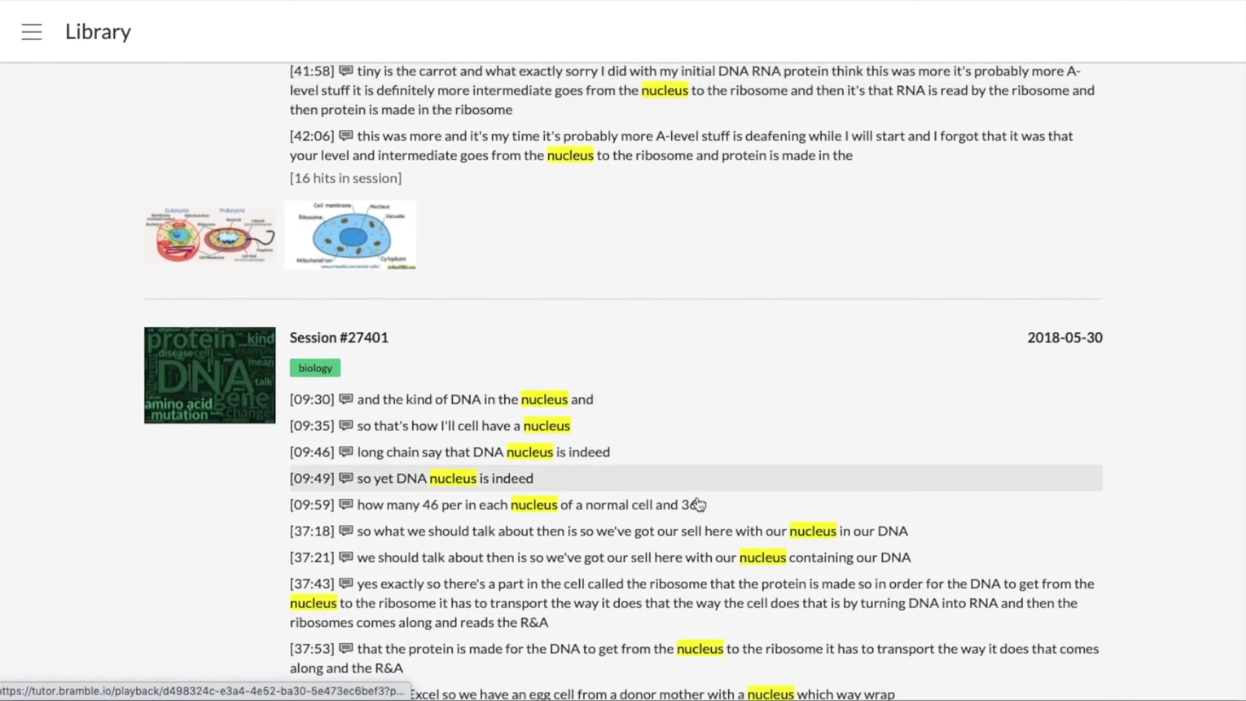
# Play Session #27401 from its [37:18] nucleus transcript line
pyautogui.click(816, 531)
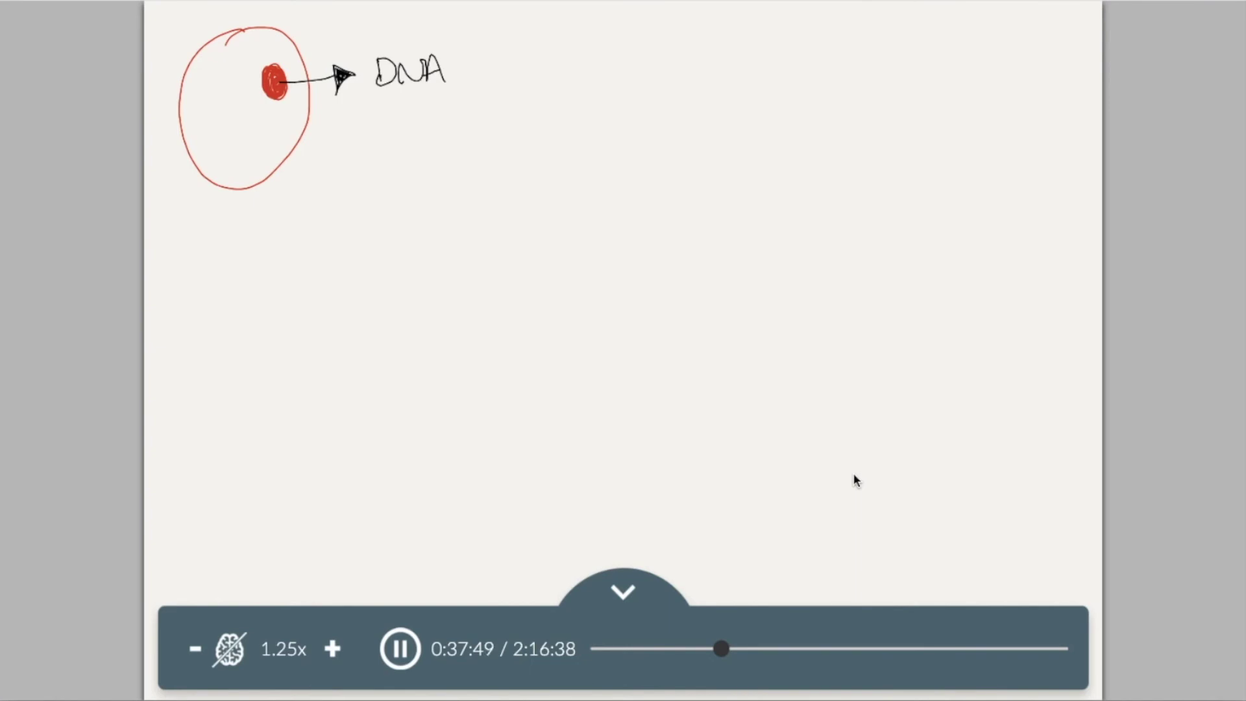